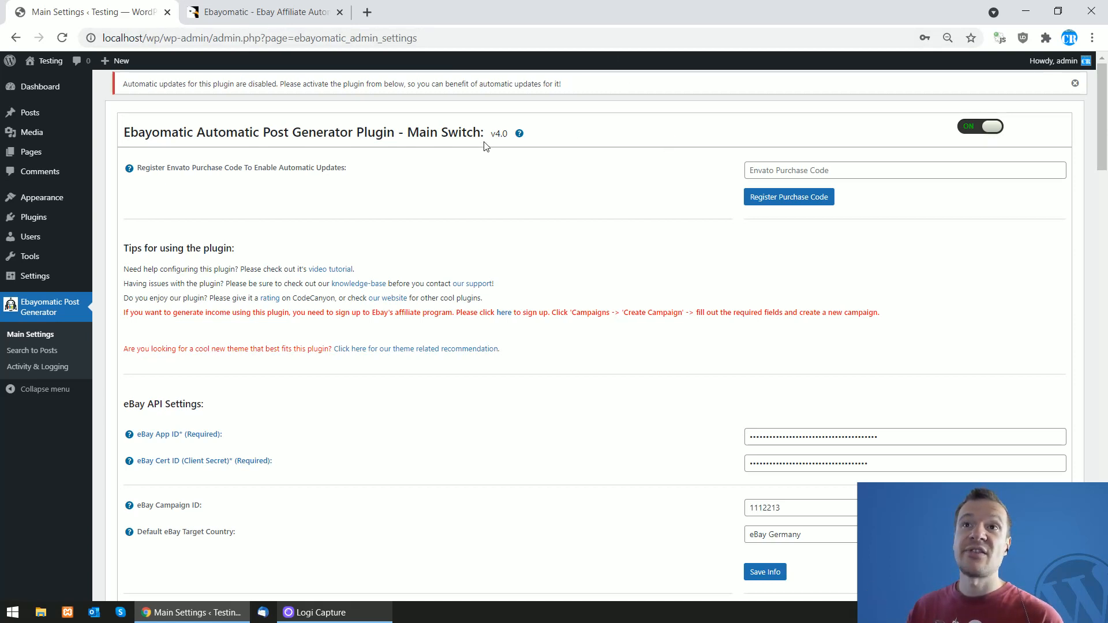
# Check the plugin's version number on the settings page and view its CodeCanyon item page.
pyautogui.doubleClick(499, 133)
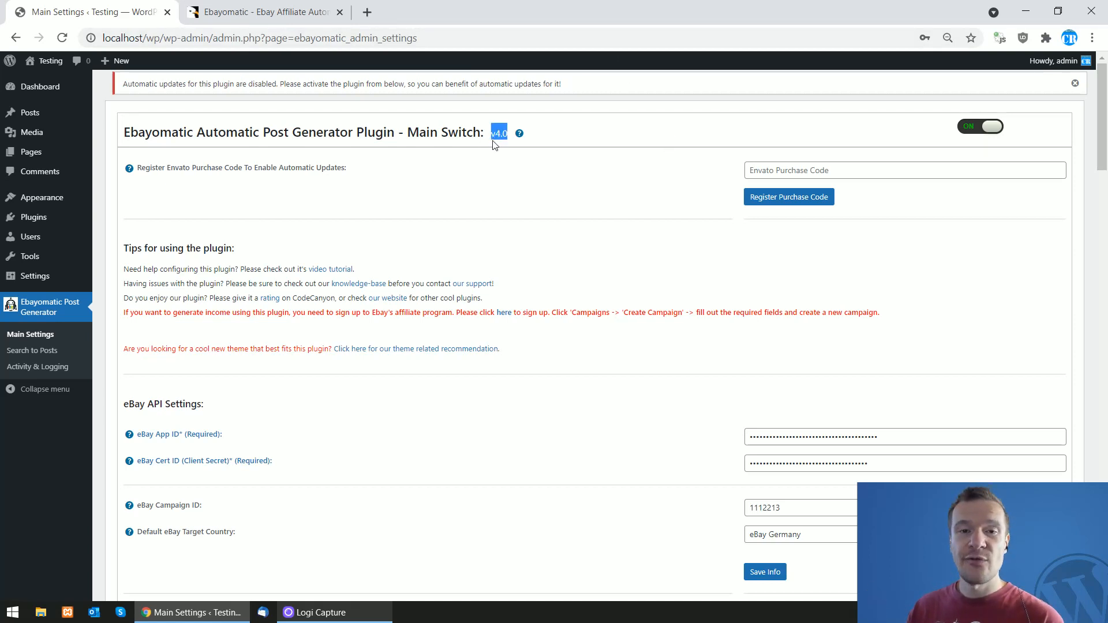
pyautogui.click(474, 194)
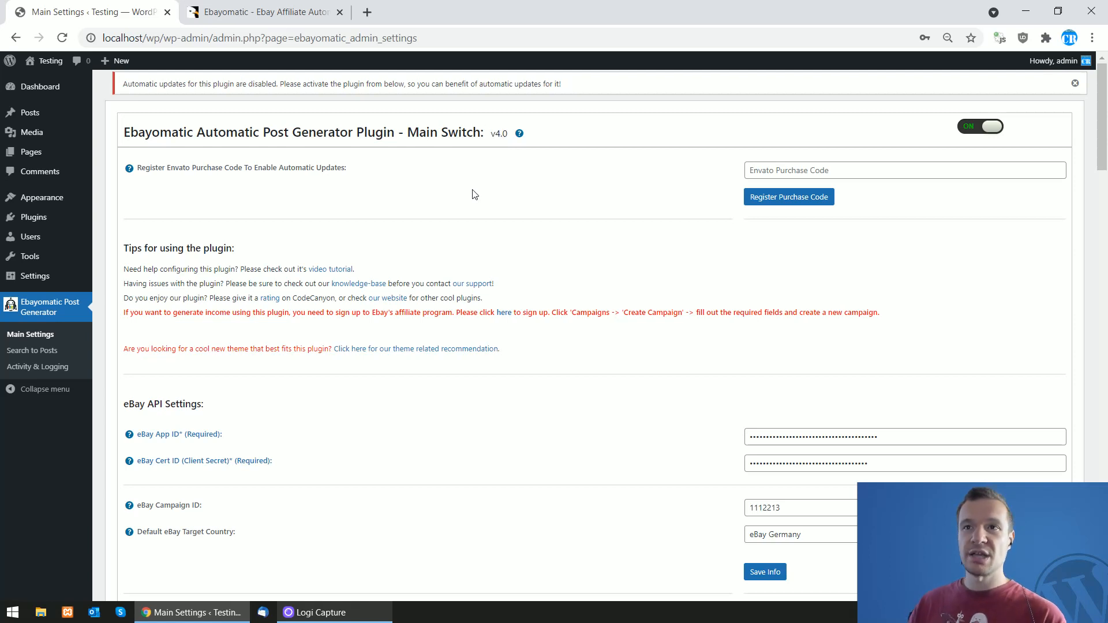
pyautogui.click(299, 5)
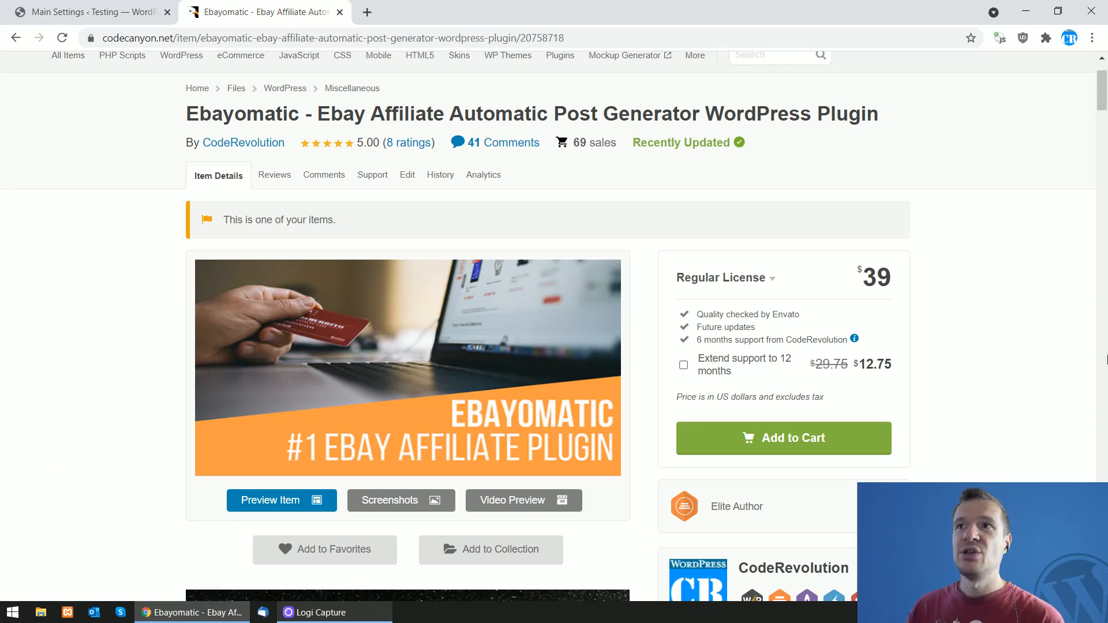
pyautogui.moveTo(1102, 101)
pyautogui.mouseDown()
pyautogui.moveTo(1100, 129)
pyautogui.moveTo(1100, 101)
pyautogui.mouseUp()
pyautogui.click(58, 8)
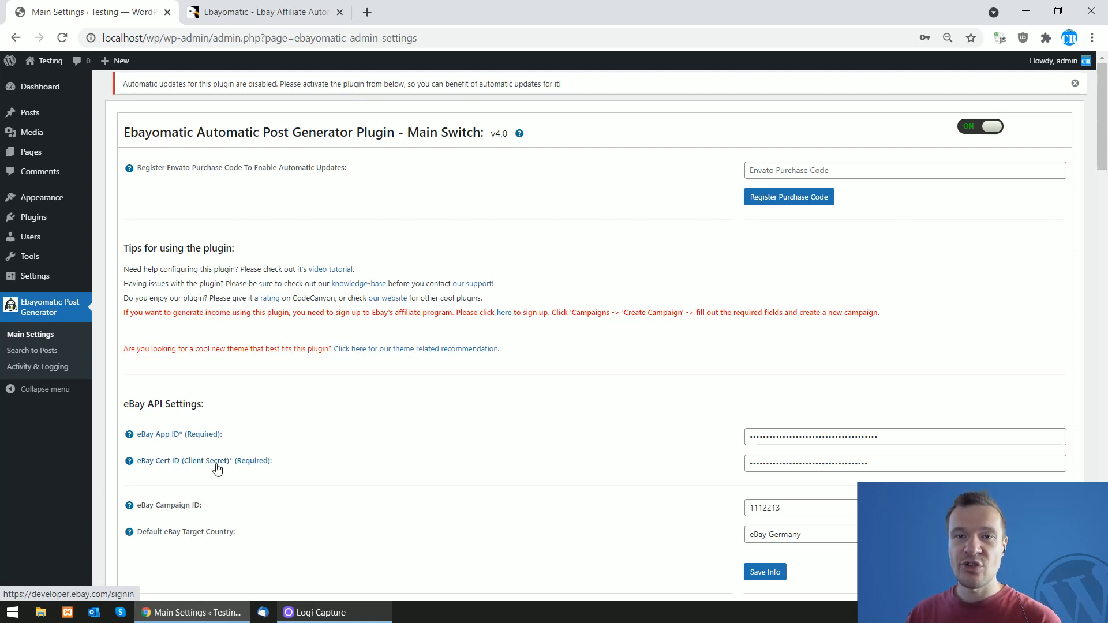
# Open the eBay developer Application Keys page from the plugin's API settings and locate the production App ID.
pyautogui.click(197, 467)
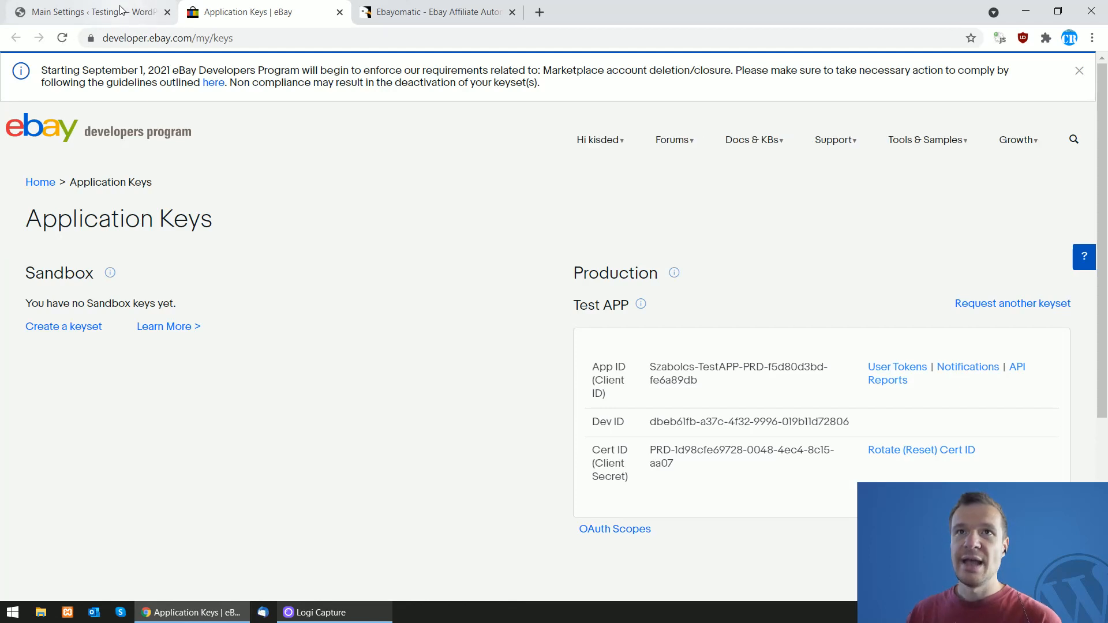
pyautogui.click(117, 5)
pyautogui.click(190, 436)
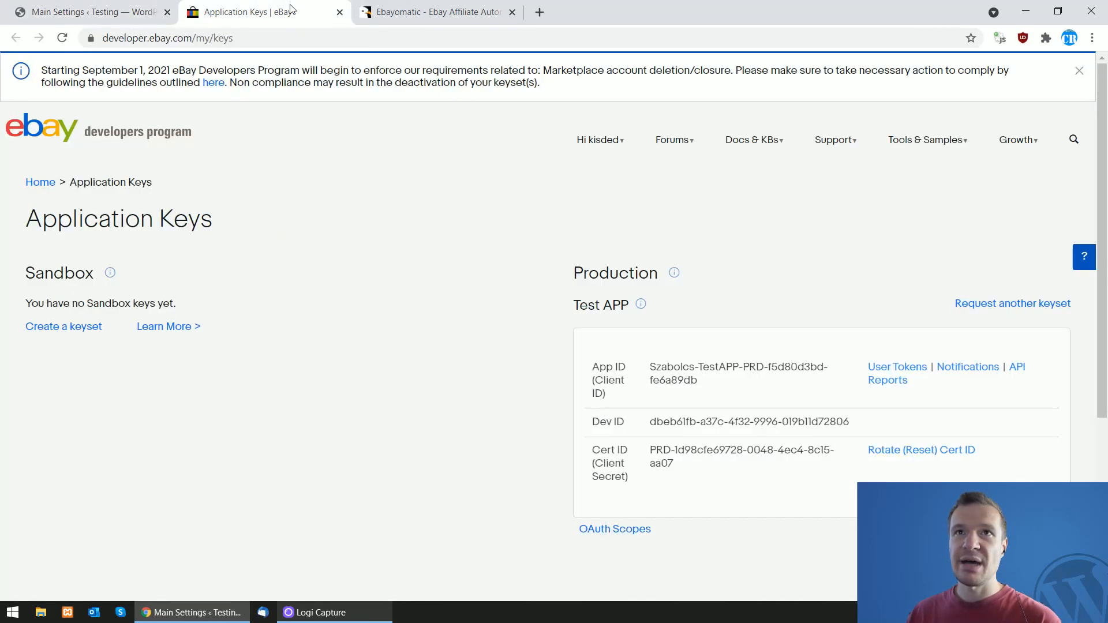
pyautogui.moveTo(650, 373); pyautogui.dragTo(702, 379)
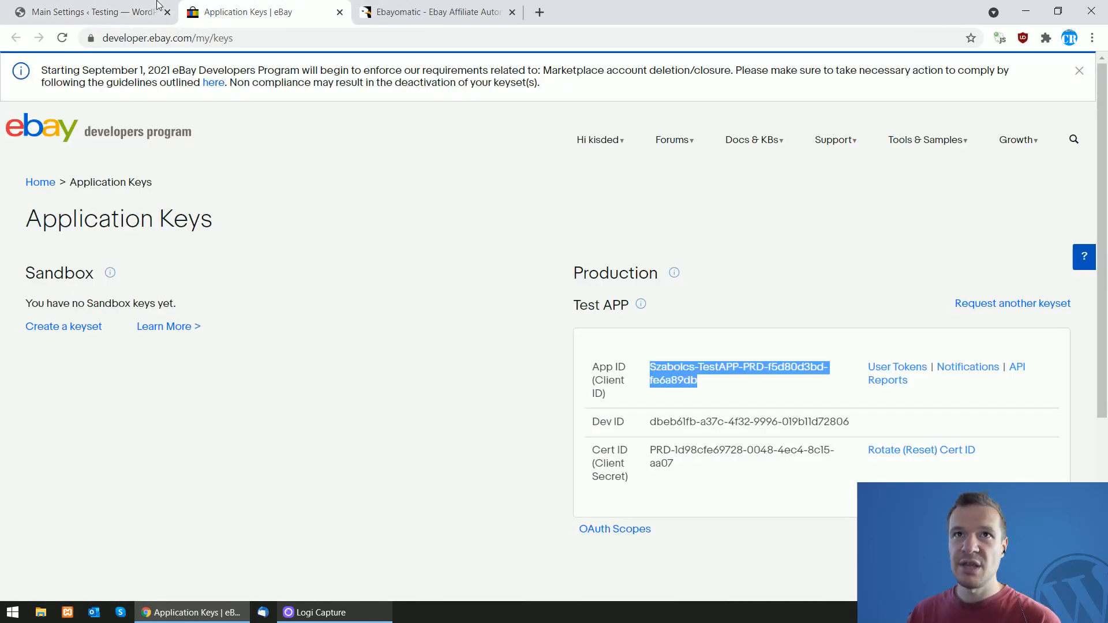
pyautogui.click(92, 12)
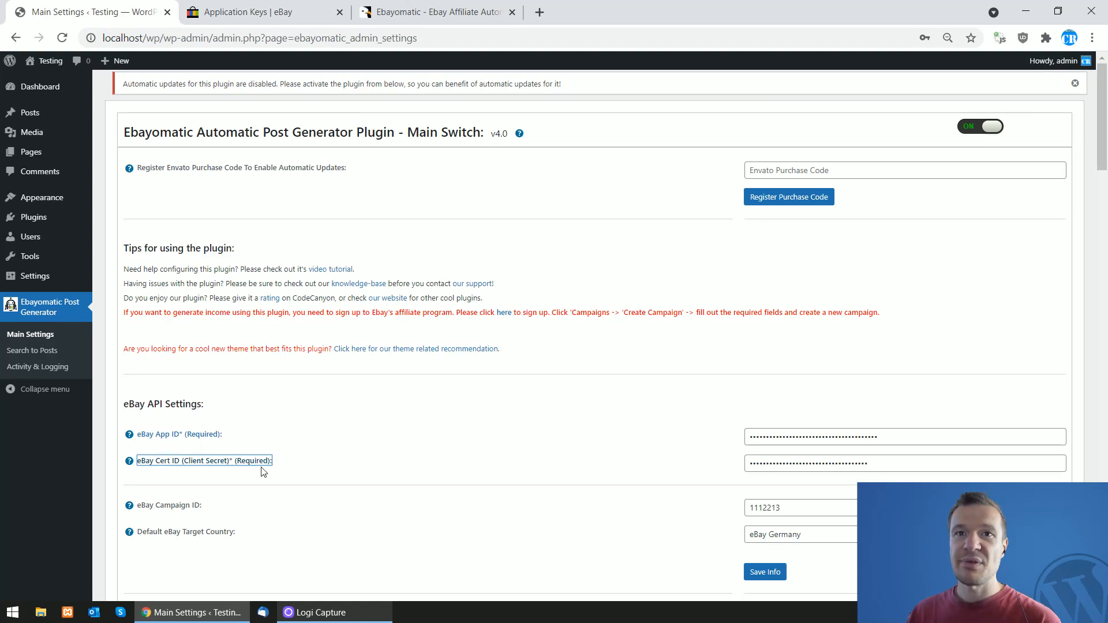
# Match the plugin's required Cert ID and App ID fields with the corresponding production keys on the eBay developer page.
pyautogui.moveTo(286, 466); pyautogui.dragTo(136, 462)
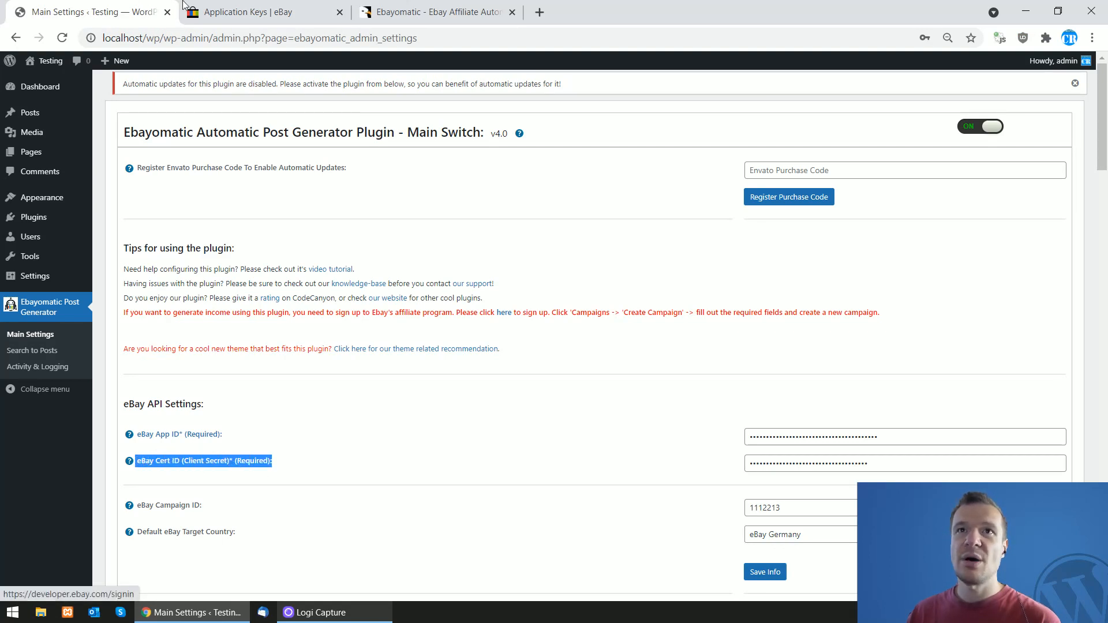
pyautogui.click(248, 11)
pyautogui.moveTo(675, 465); pyautogui.dragTo(647, 456)
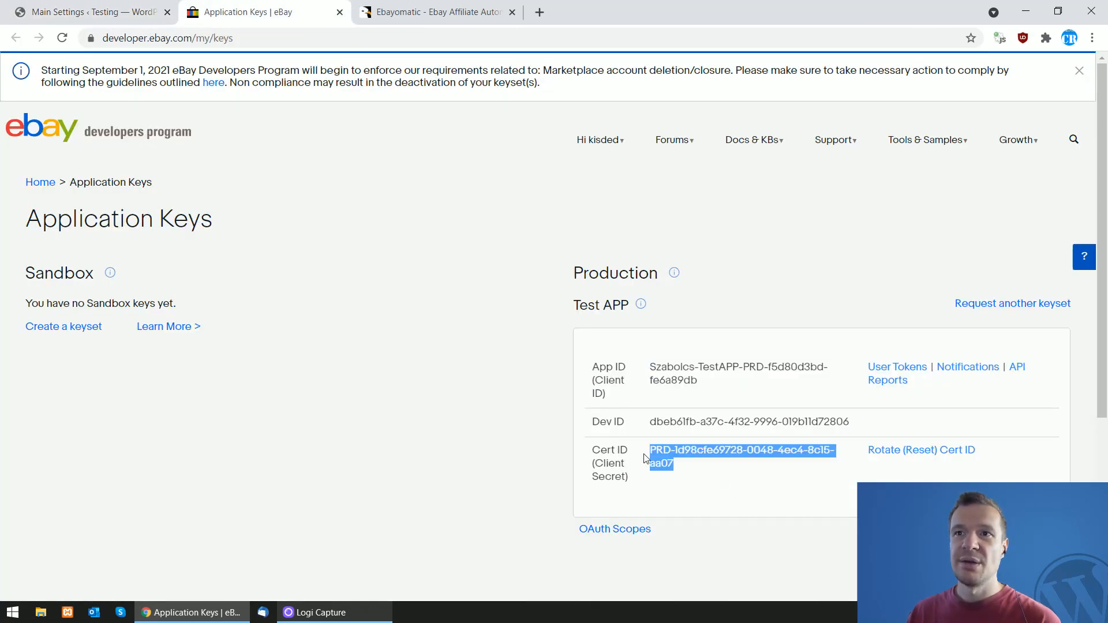
pyautogui.click(17, 8)
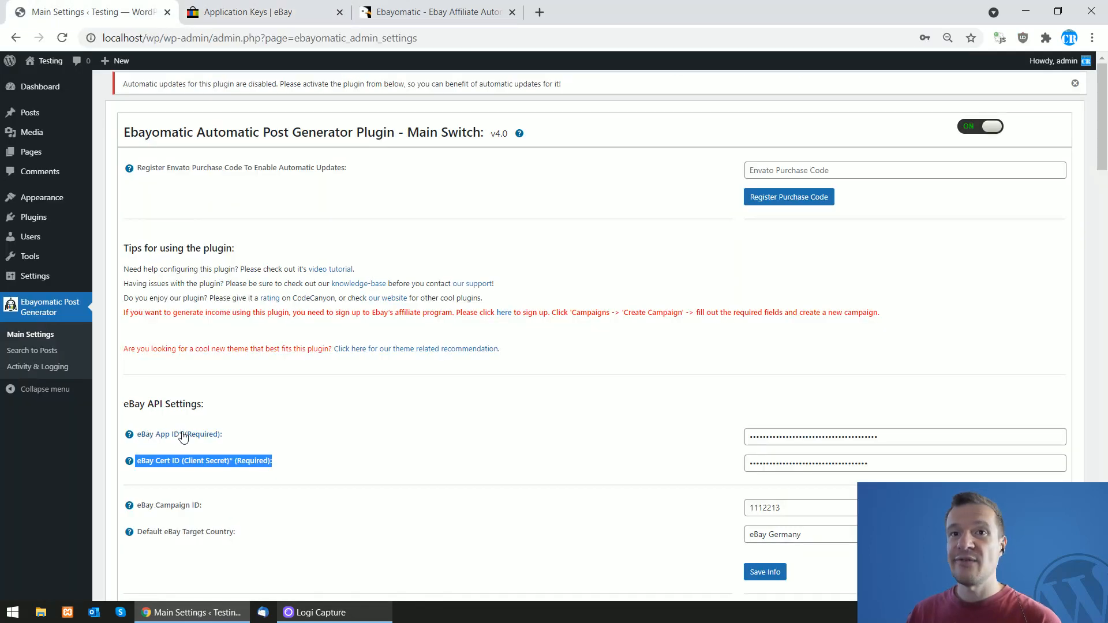
pyautogui.click(231, 12)
pyautogui.moveTo(649, 367); pyautogui.dragTo(698, 381)
pyautogui.click(93, 12)
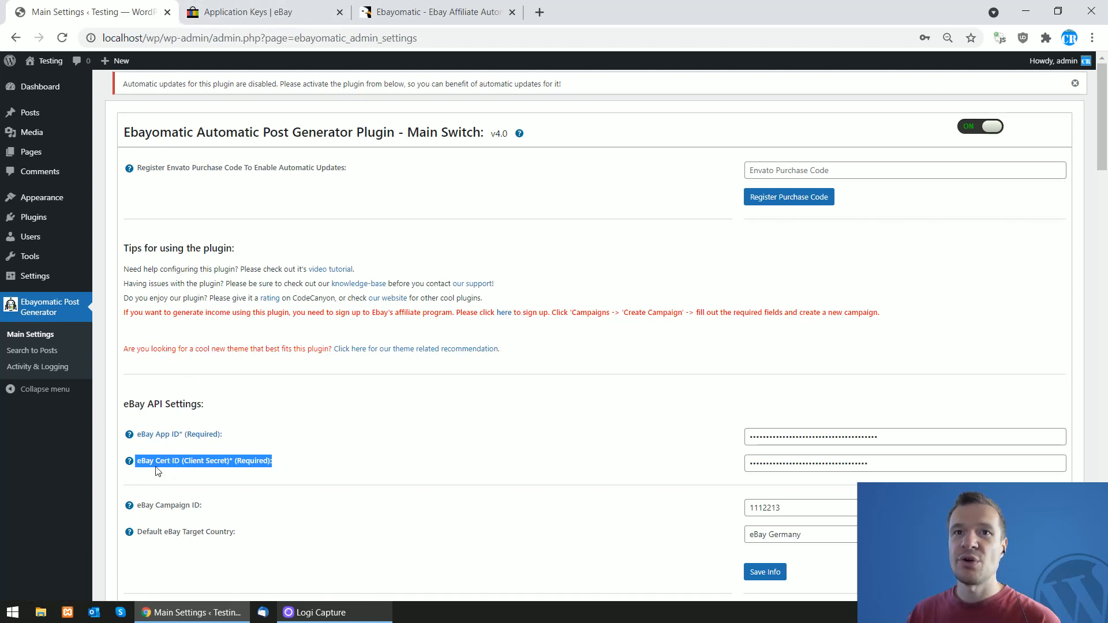
# Copy the production Cert ID from eBay into the plugin's eBay Cert ID (Client Secret) field and save the settings.
pyautogui.click(248, 12)
pyautogui.tripleClick(669, 460)
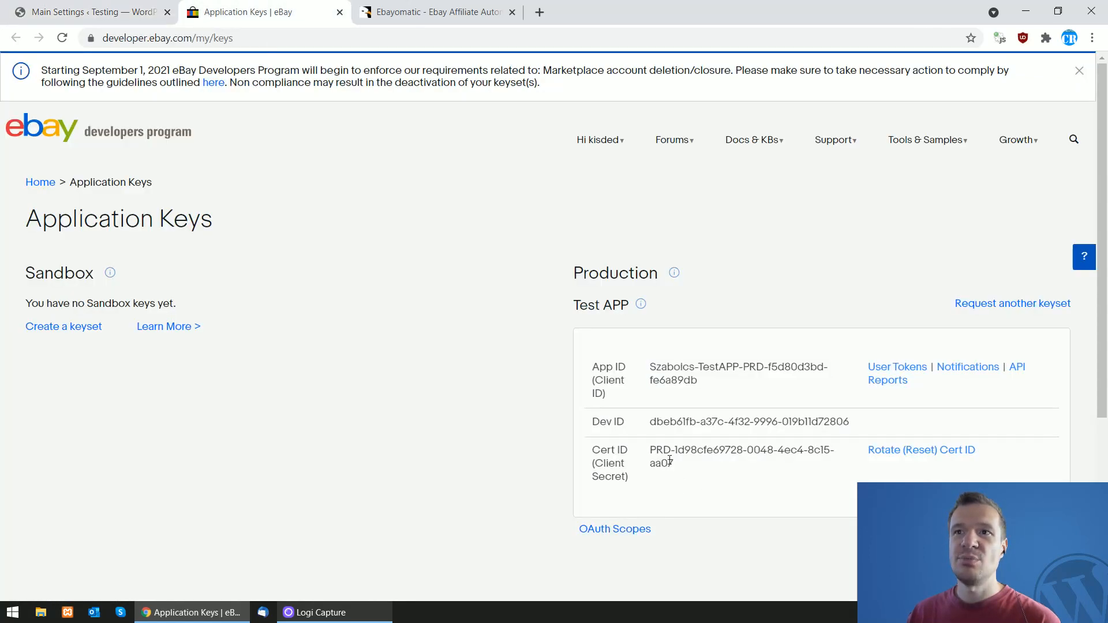
pyautogui.rightClick(669, 461)
pyautogui.click(690, 467)
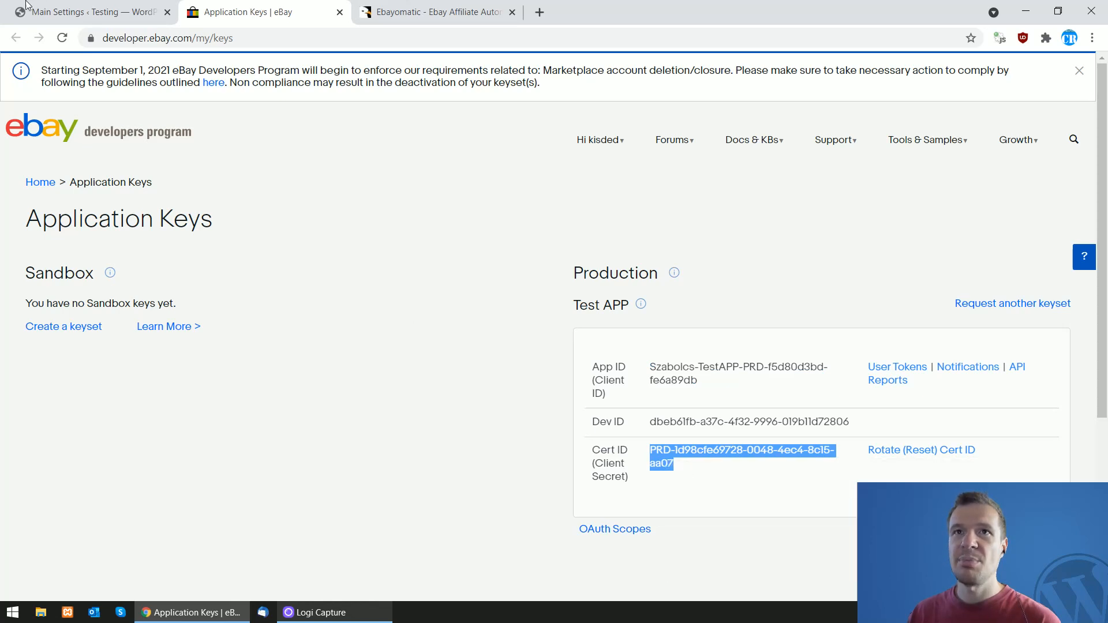
pyautogui.click(93, 11)
pyautogui.click(777, 463)
pyautogui.rightClick(777, 463)
pyautogui.click(764, 463)
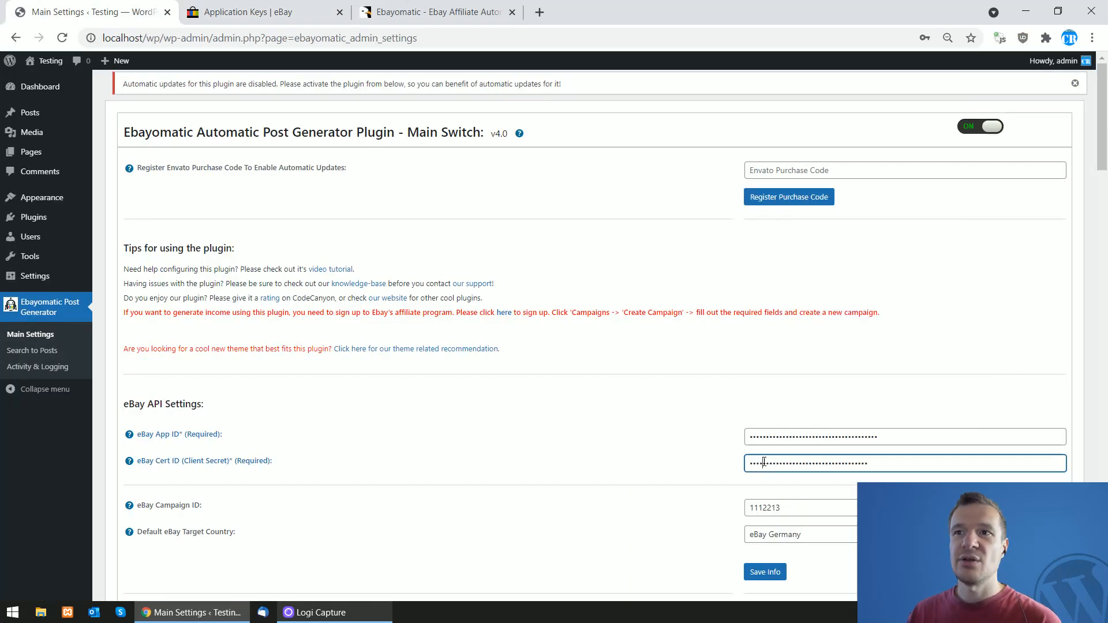
pyautogui.doubleClick(765, 463)
pyautogui.rightClick(764, 462)
pyautogui.click(802, 324)
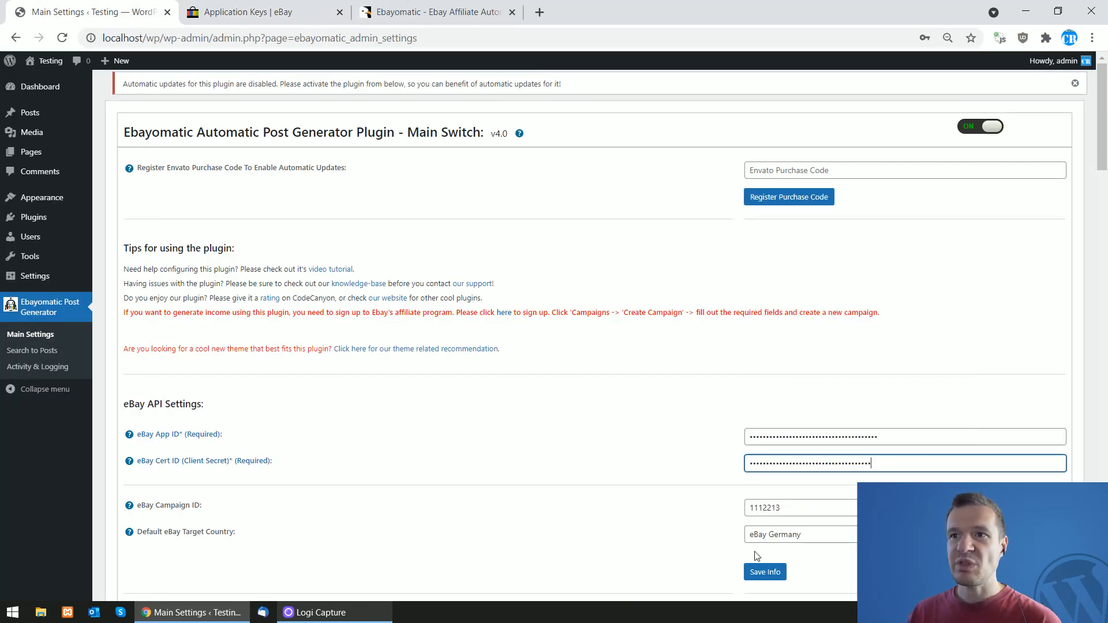
pyautogui.click(758, 573)
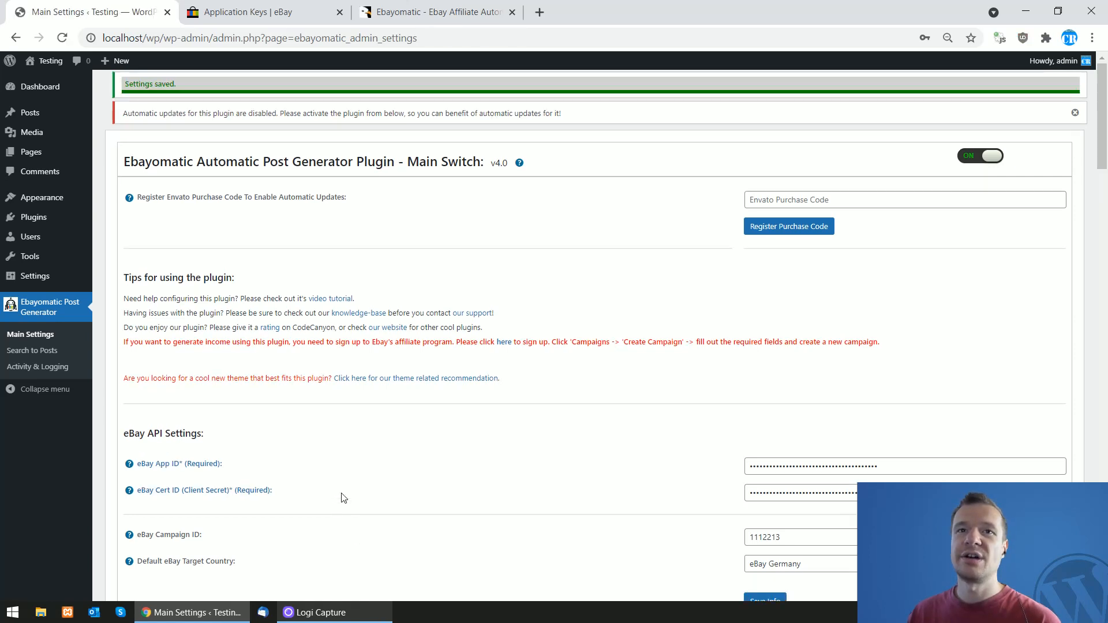
# Examine the eBay Account Closure Notification Settings, including the deletion notification endpoint and the verification token field.
pyautogui.scroll(-3, 341, 495)
pyautogui.scroll(-1, 326, 329)
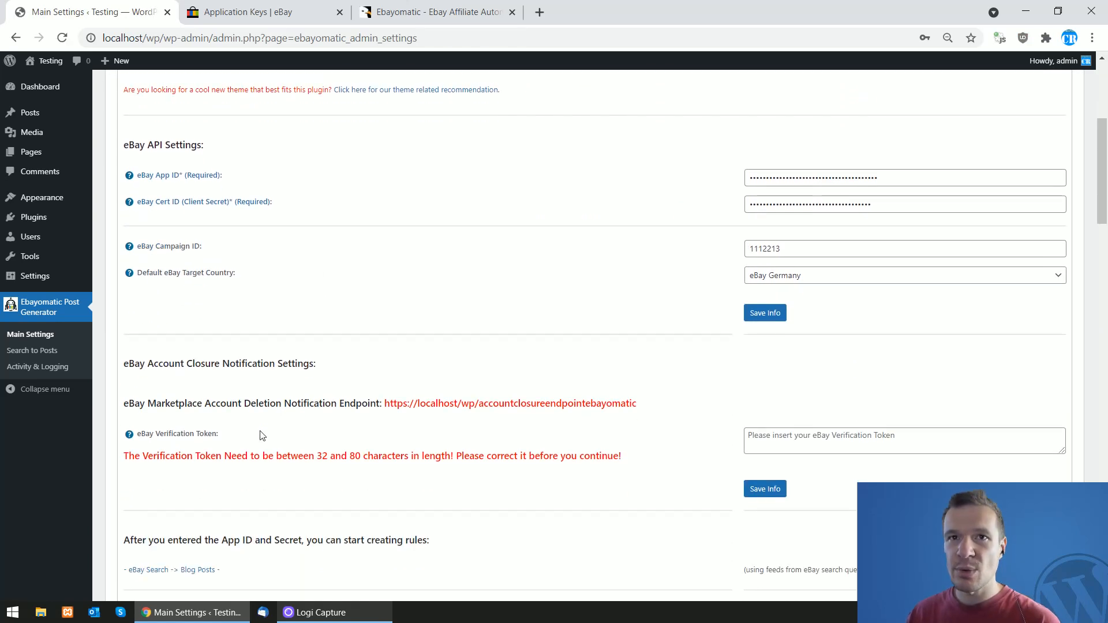
pyautogui.scroll(1, 263, 434)
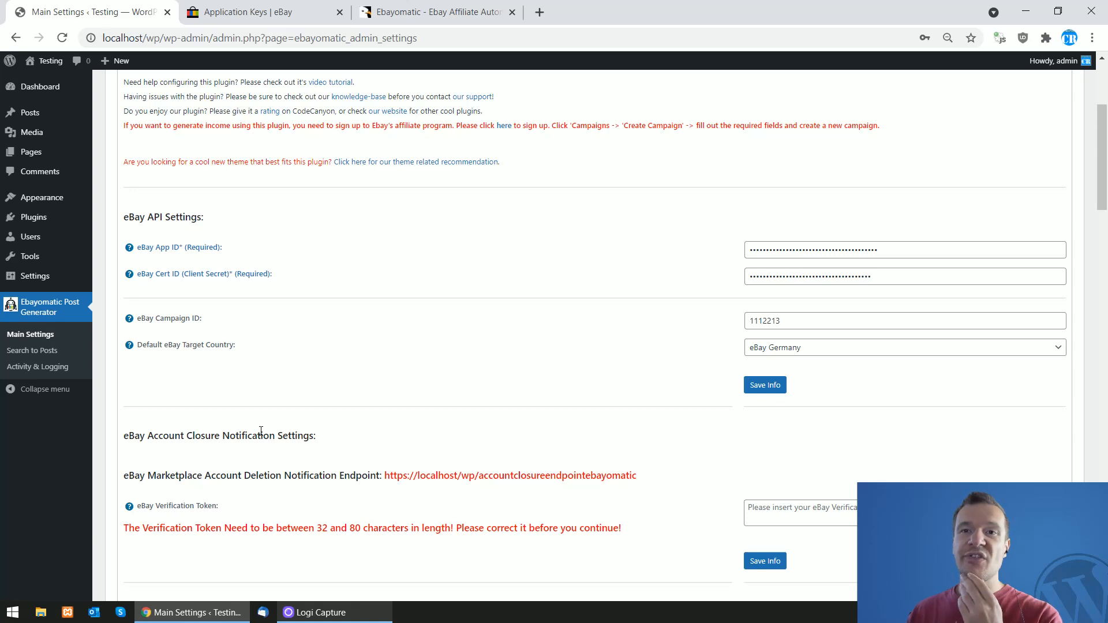
pyautogui.scroll(-1, 261, 431)
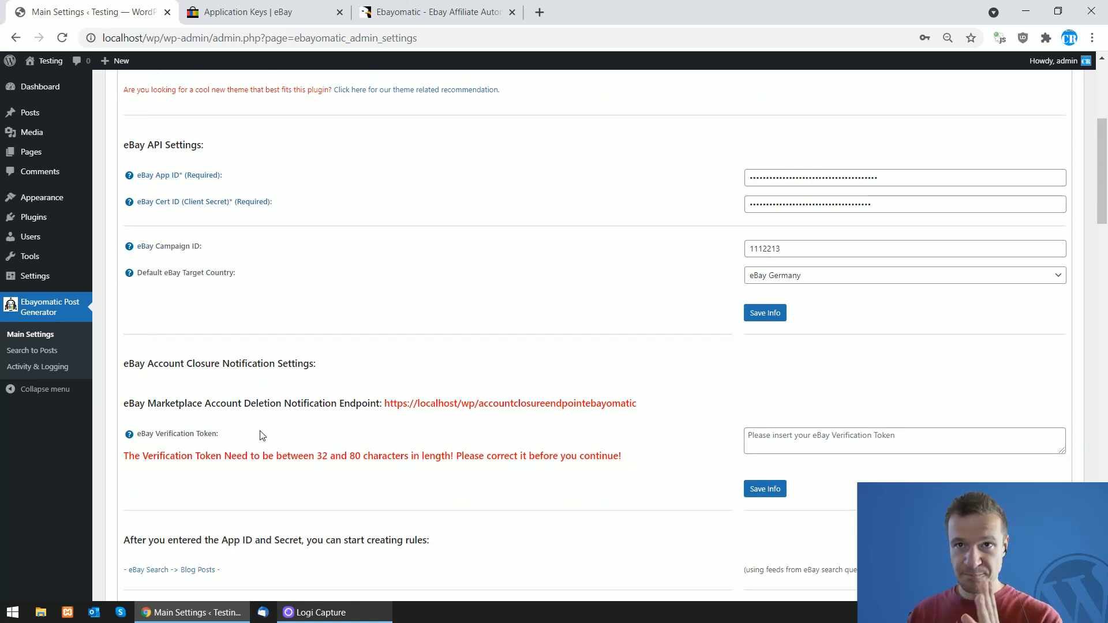
pyautogui.doubleClick(126, 361)
pyautogui.moveTo(169, 363); pyautogui.dragTo(315, 362)
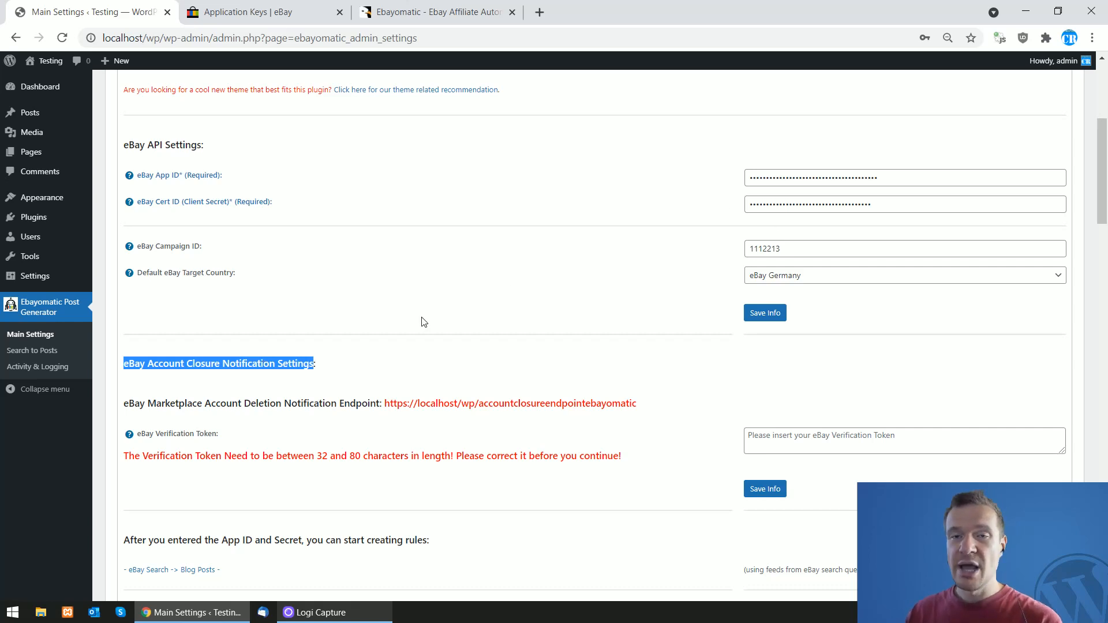
pyautogui.click(368, 376)
pyautogui.scroll(4, 360, 376)
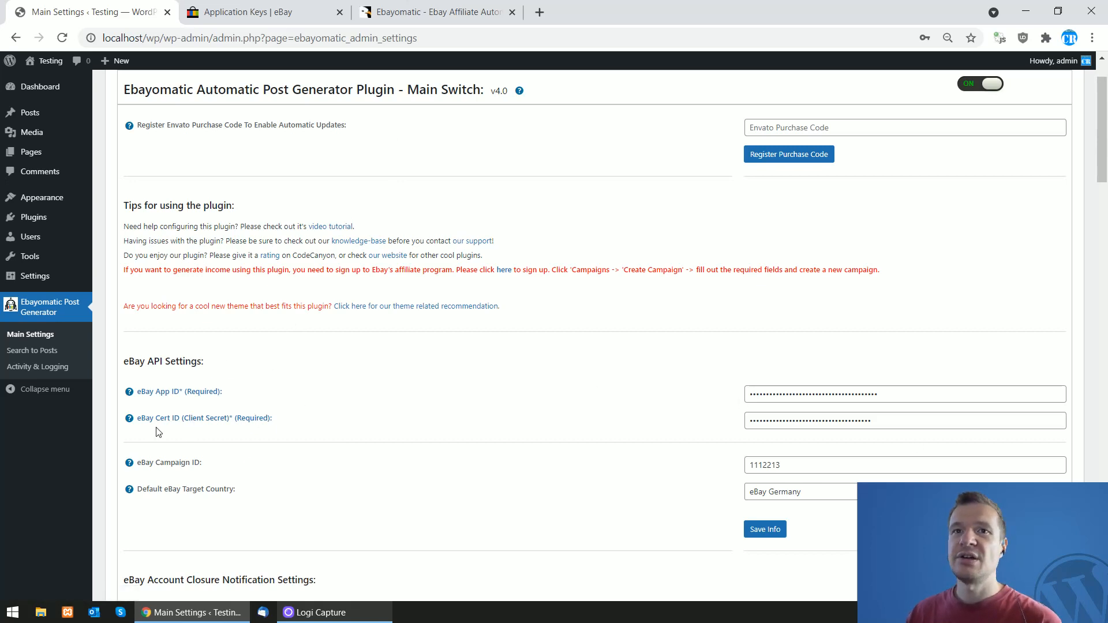
pyautogui.scroll(-1, 196, 413)
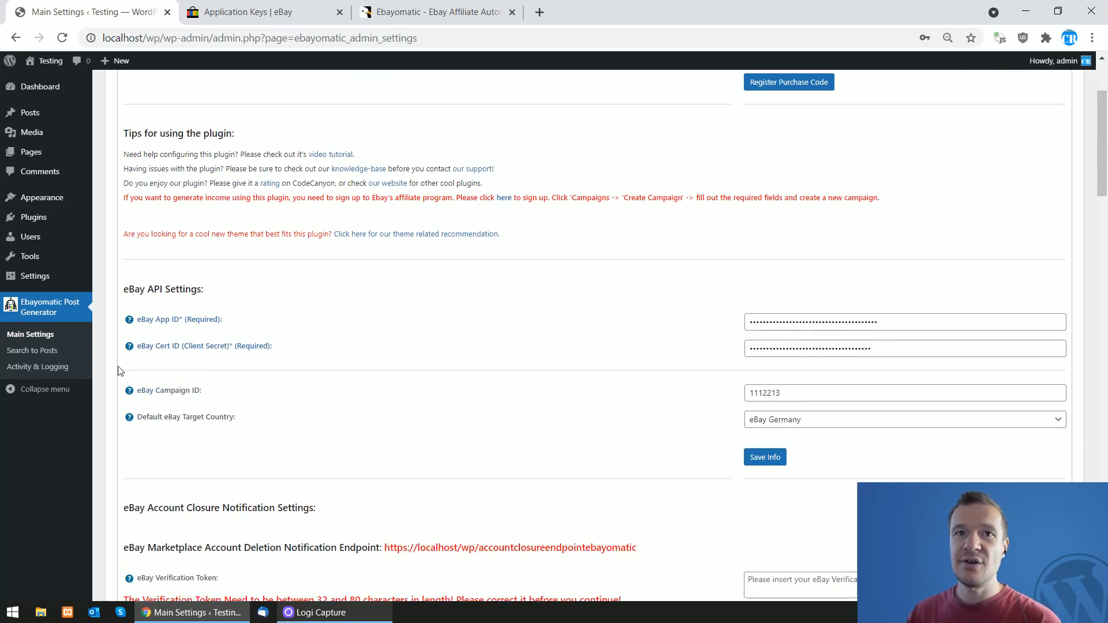
# Start a new Search to Posts rule with the keyword "laptop" and a maximum of 5 posts.
pyautogui.click(29, 351)
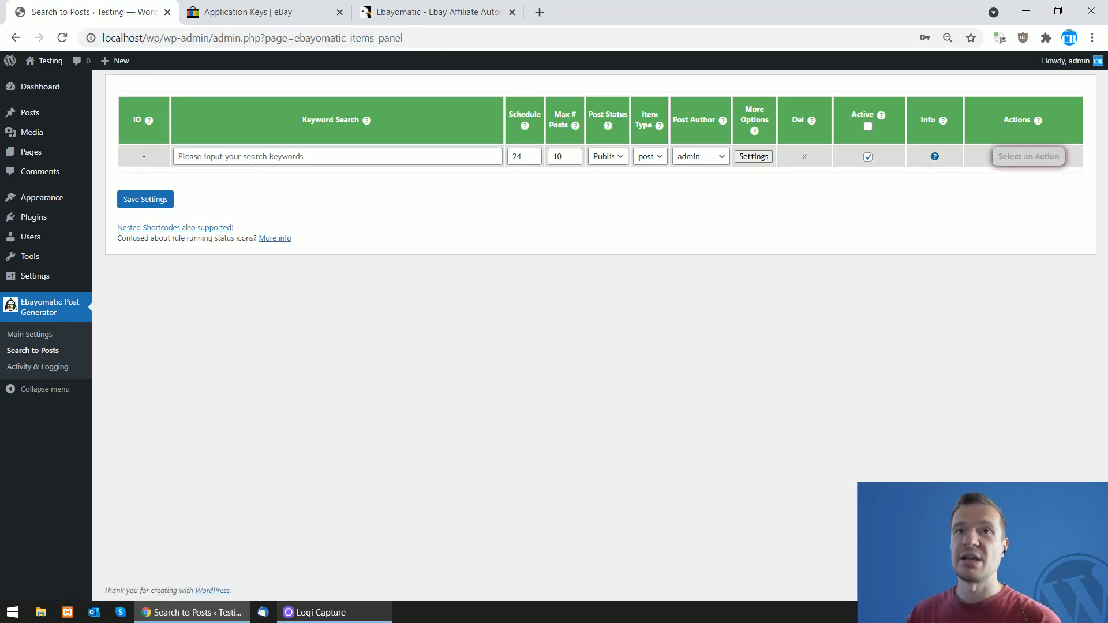
pyautogui.click(220, 156)
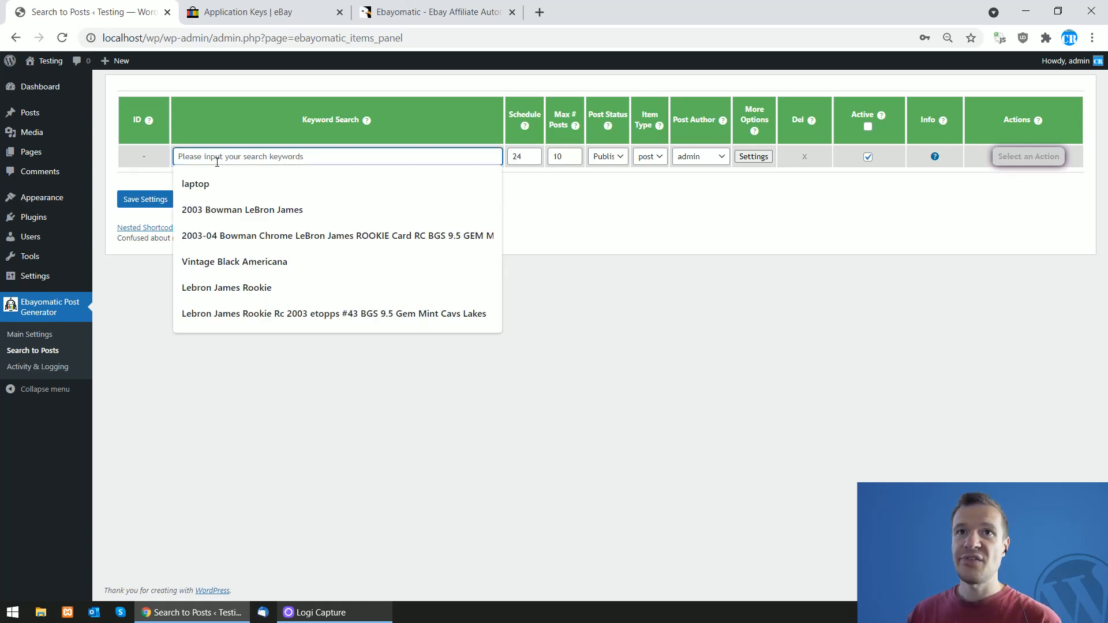
pyautogui.click(215, 185)
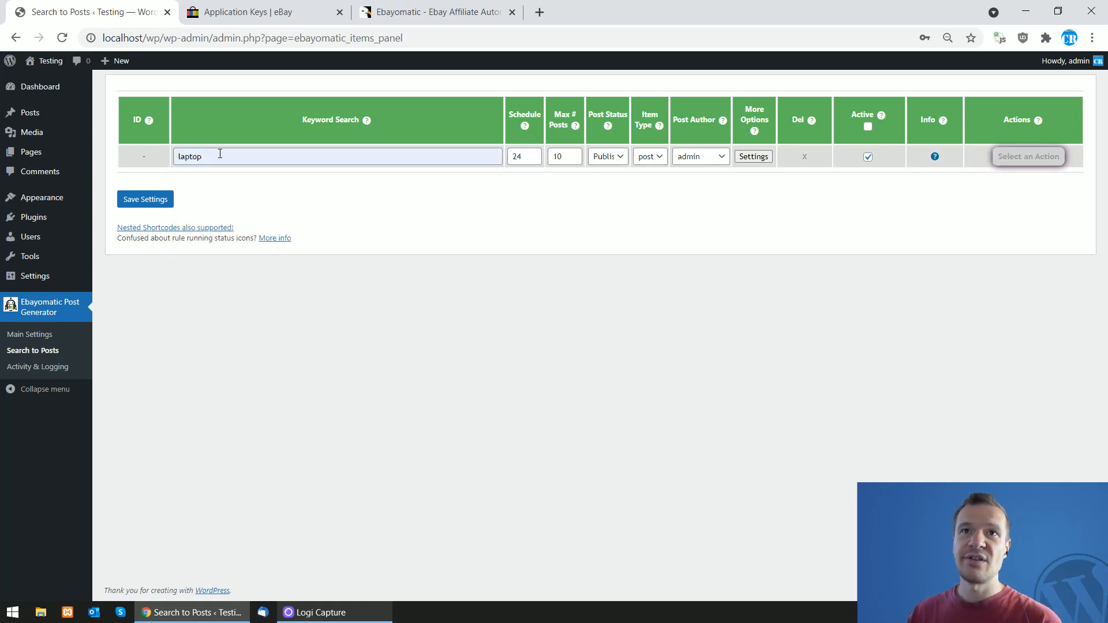
pyautogui.doubleClick(564, 156)
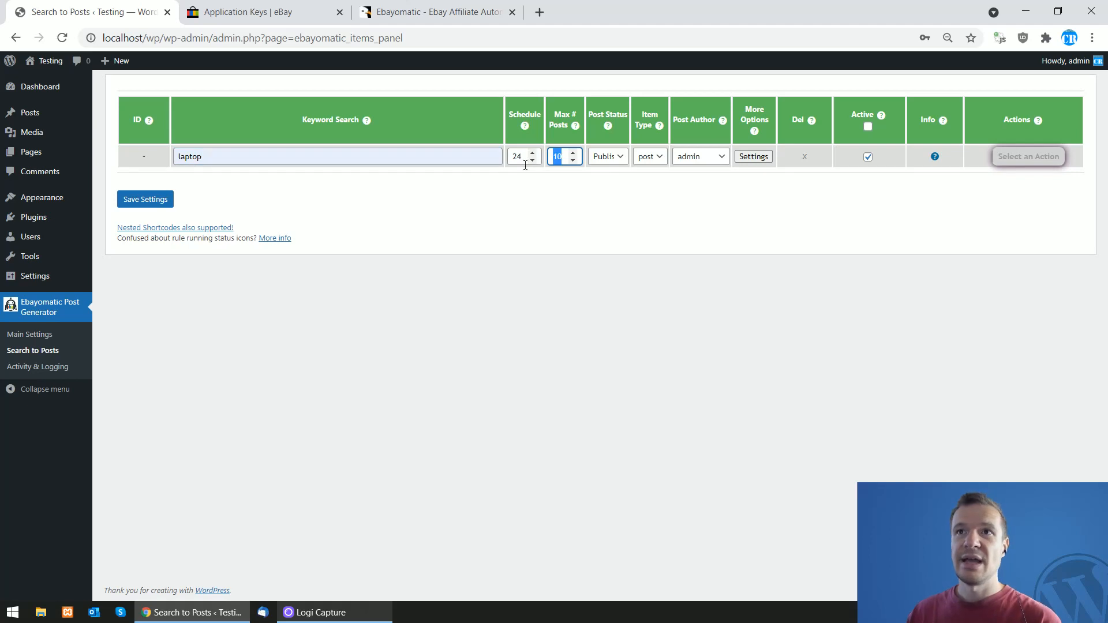
pyautogui.write('5')
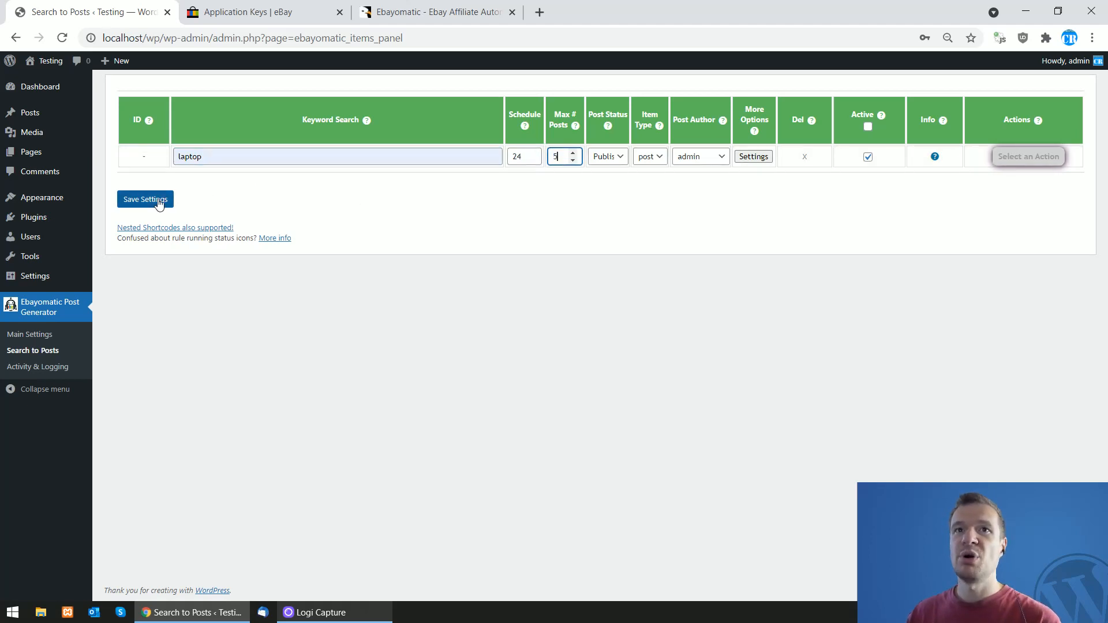
# Open the new rule's advanced settings and examine the item description, credit card payment, seller ID and result sorting options.
pyautogui.click(753, 156)
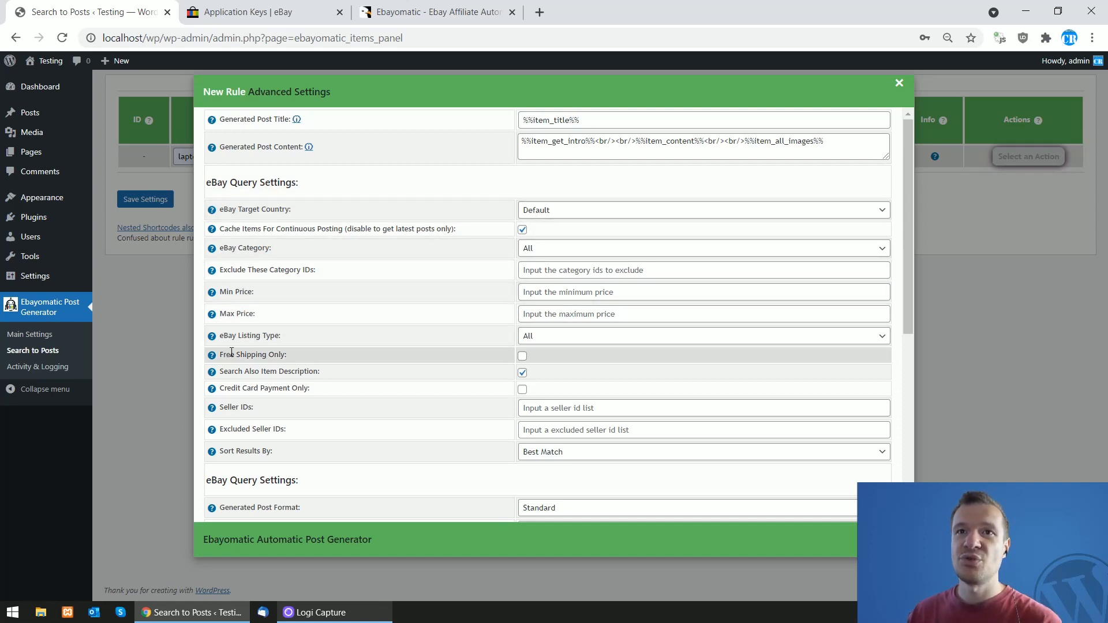
pyautogui.moveTo(232, 353); pyautogui.dragTo(288, 372)
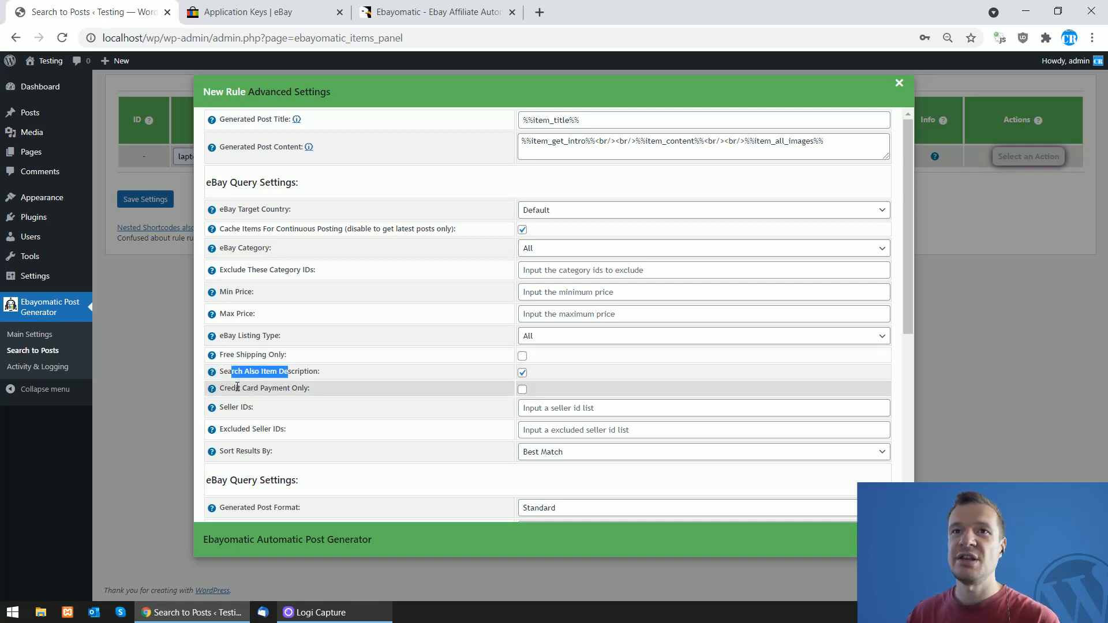
pyautogui.moveTo(233, 386); pyautogui.dragTo(301, 389)
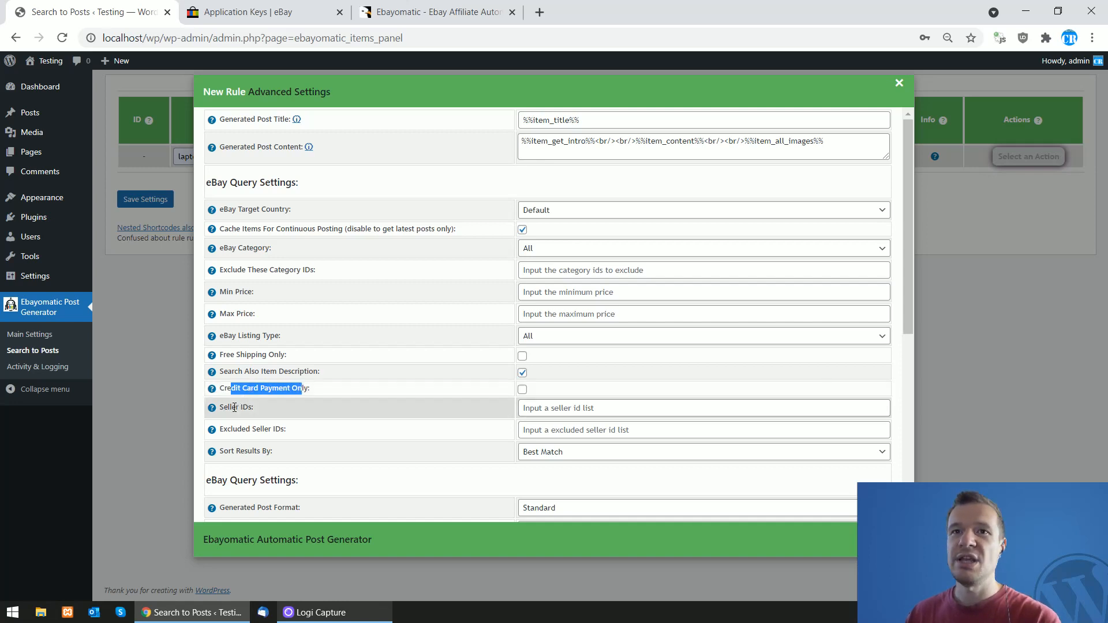
pyautogui.moveTo(232, 408); pyautogui.dragTo(270, 452)
pyautogui.click(522, 458)
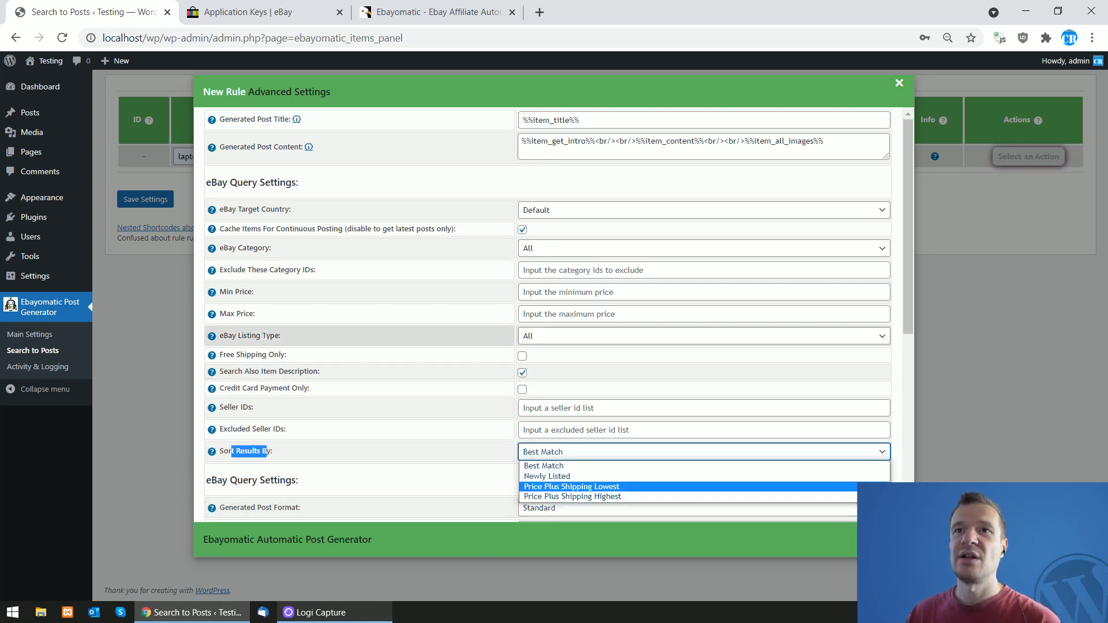
# Examine the available options for eBay listing type, category and target country in the rule's query settings.
pyautogui.moveTo(265, 336); pyautogui.dragTo(263, 336)
pyautogui.click(532, 340)
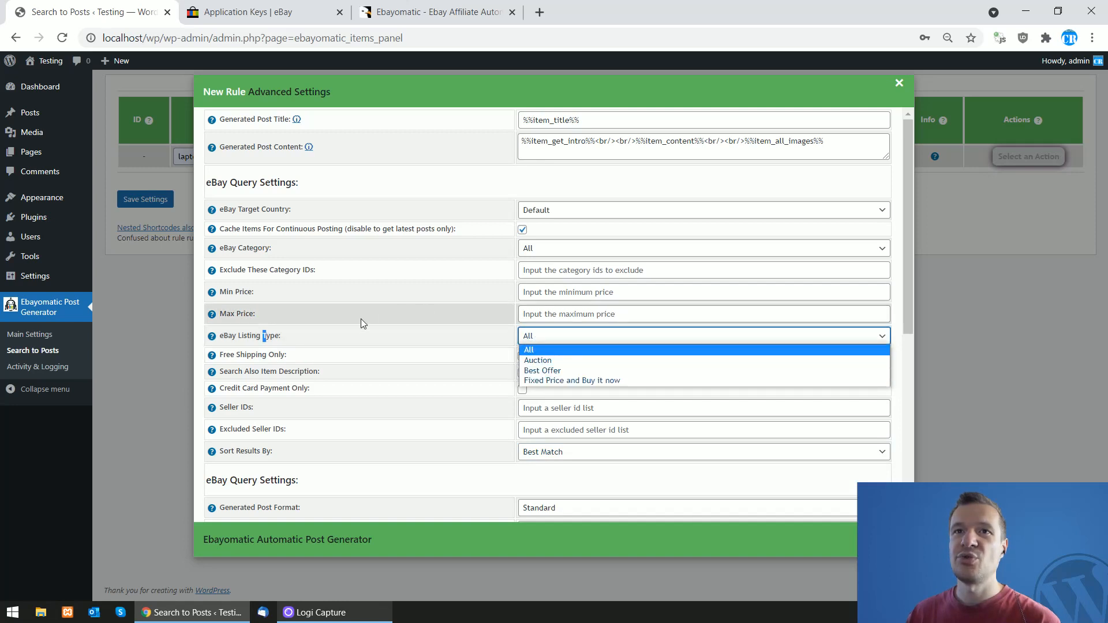
pyautogui.click(271, 317)
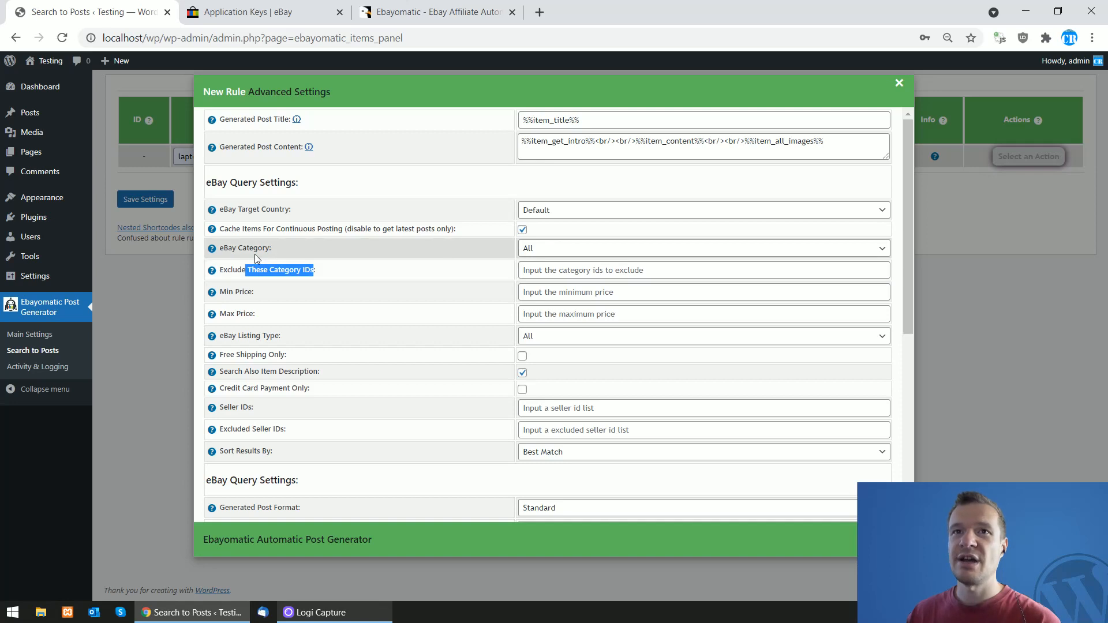
pyautogui.moveTo(254, 249); pyautogui.dragTo(250, 249)
pyautogui.click(537, 250)
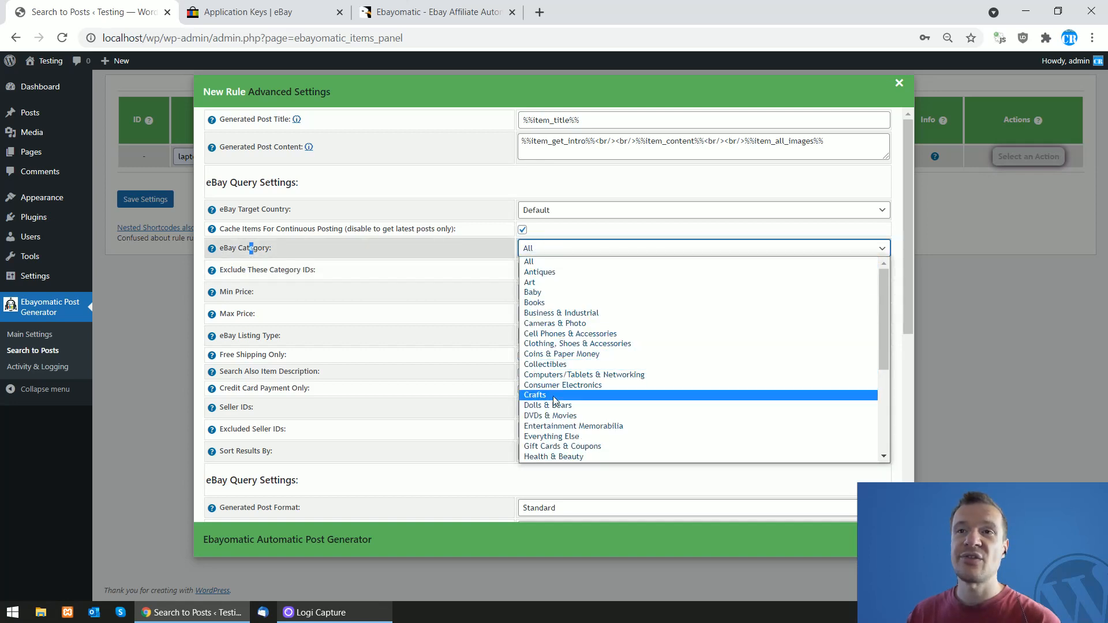
pyautogui.scroll(-3, 577, 395)
pyautogui.click(297, 250)
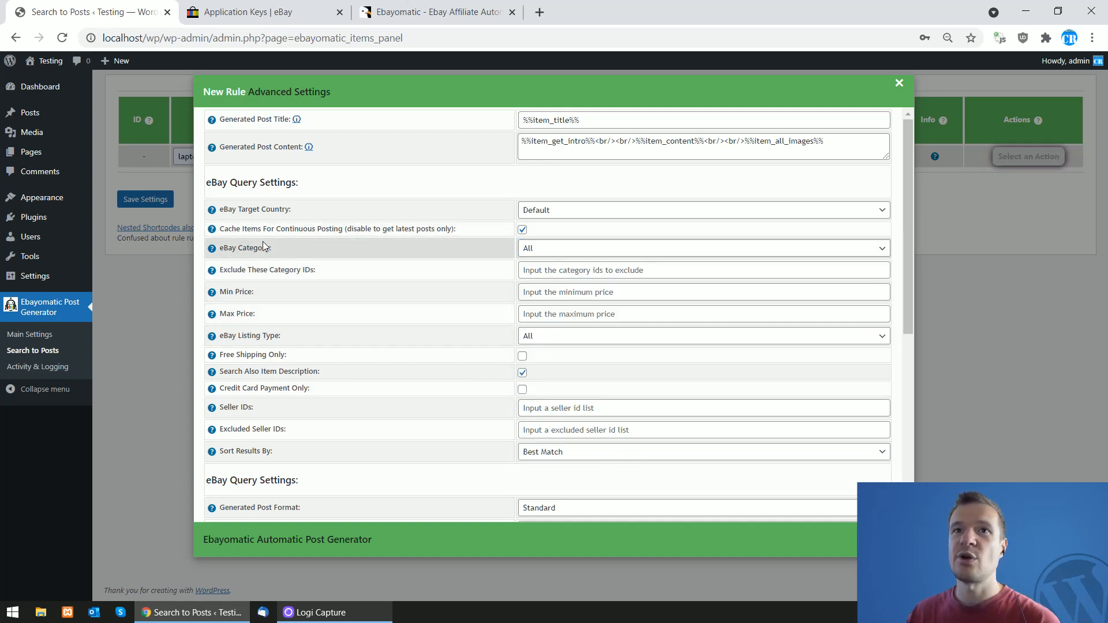
pyautogui.click(552, 211)
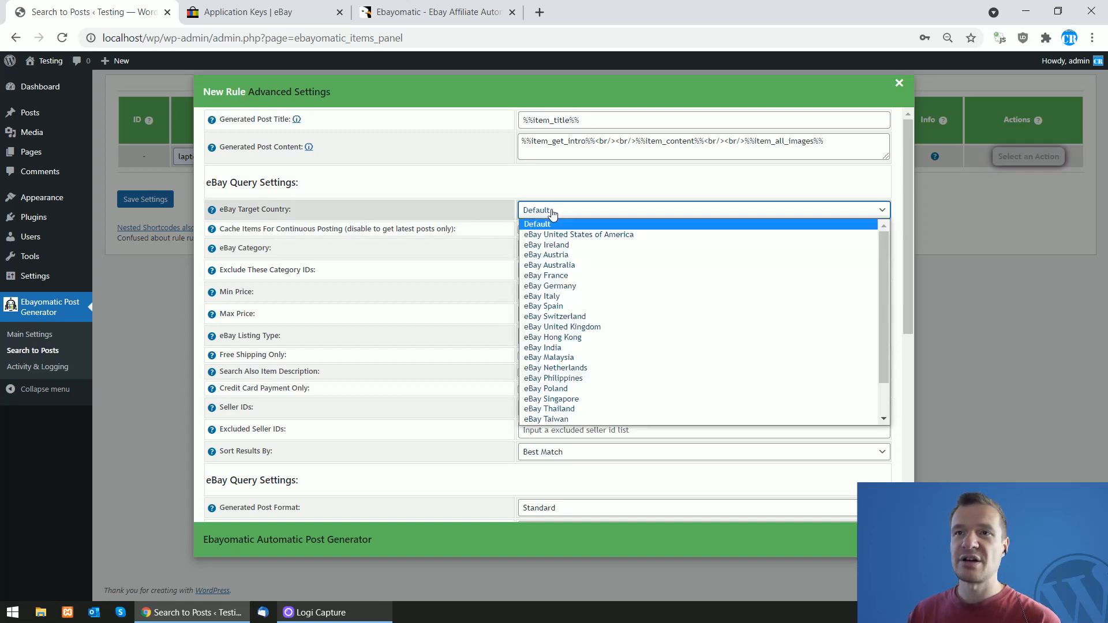
pyautogui.click(445, 212)
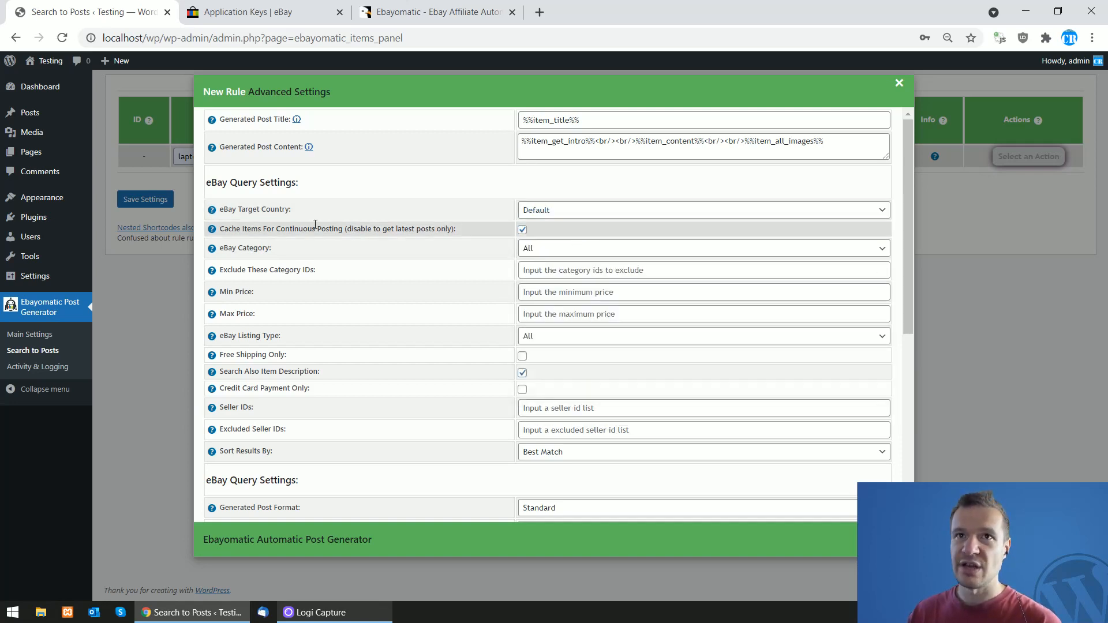
# Close the advanced settings, save the laptop rule, and view the site's blog page in a separate tab.
pyautogui.click(145, 204)
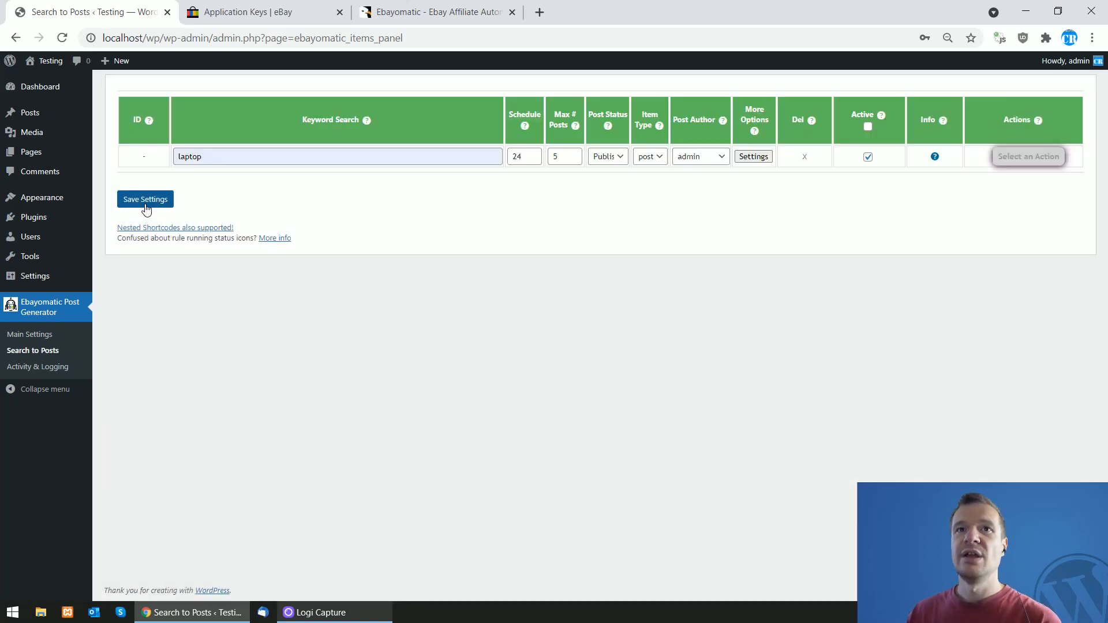
pyautogui.click(144, 202)
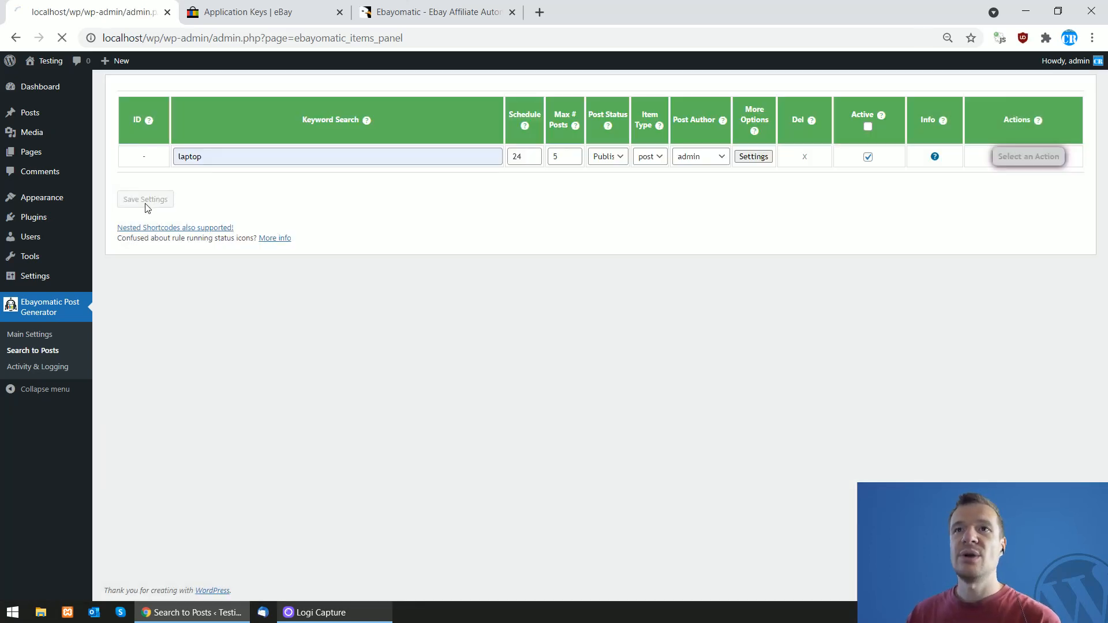
pyautogui.middleClick(39, 86)
pyautogui.click(414, 5)
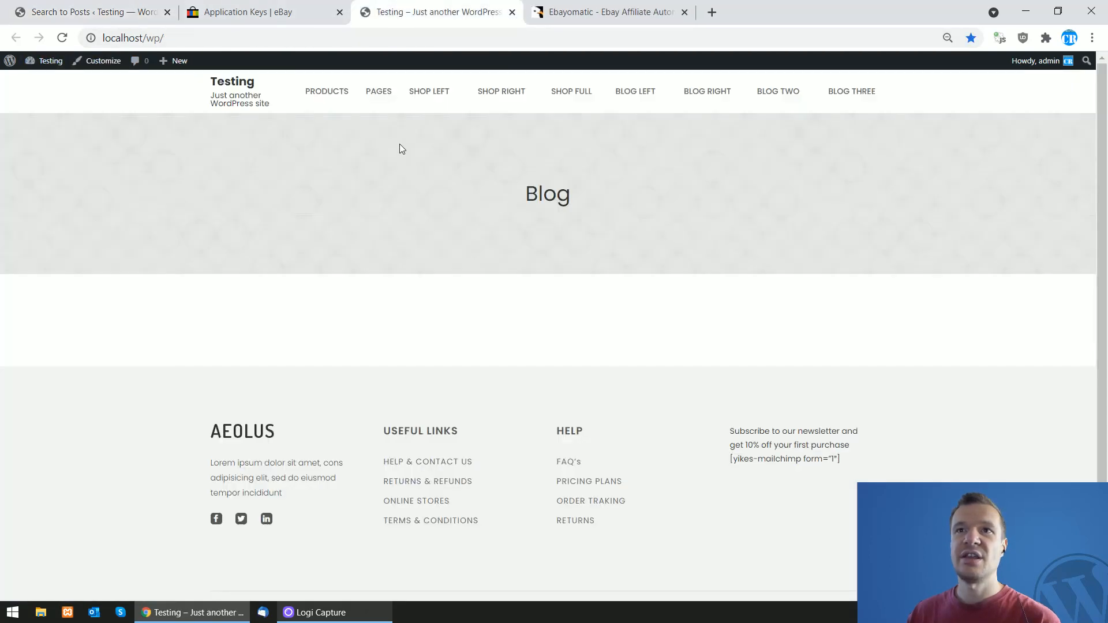
pyautogui.scroll(-1, 373, 210)
pyautogui.scroll(1, 373, 210)
# Run the saved laptop rule immediately, repeating the run to generate posts from eBay listings.
pyautogui.click(115, 11)
pyautogui.click(1008, 162)
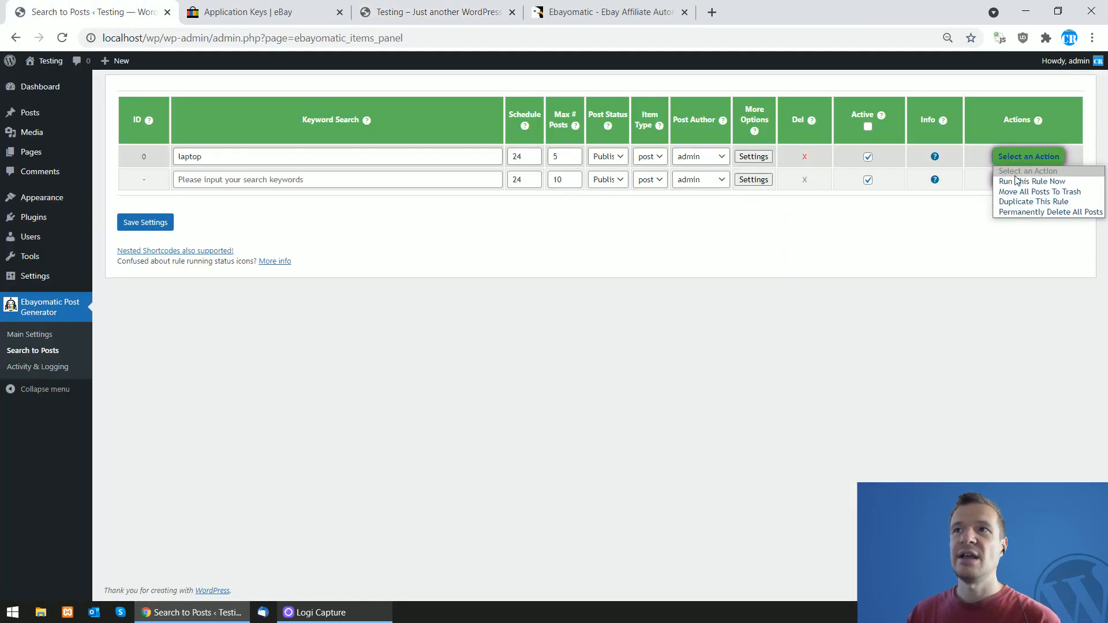
pyautogui.click(1017, 179)
pyautogui.press('Return')
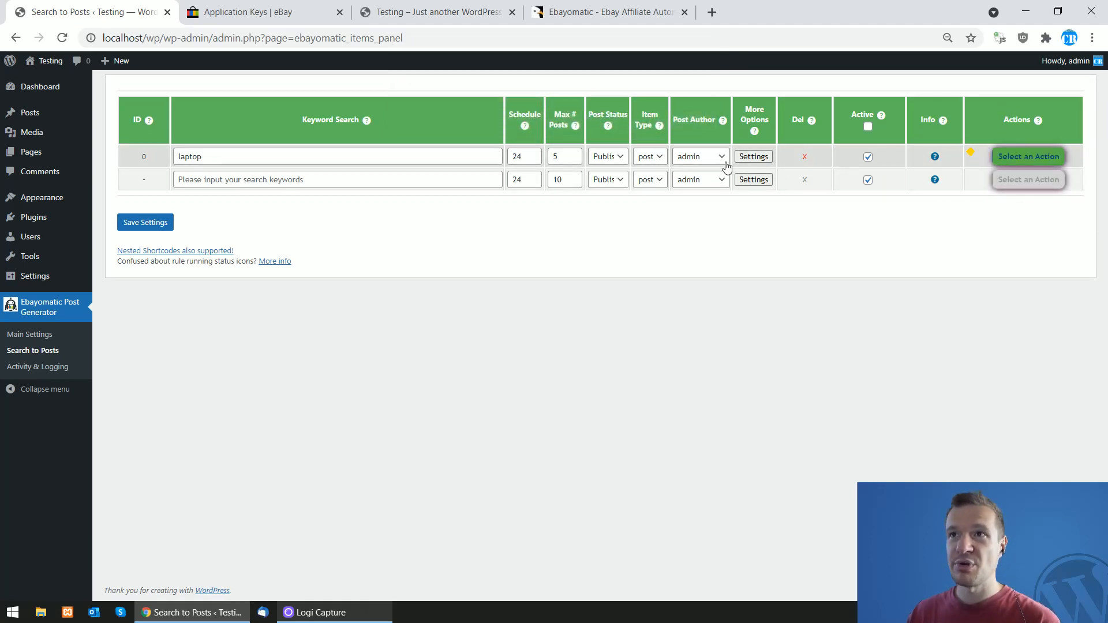
pyautogui.click(1049, 167)
pyautogui.click(981, 178)
pyautogui.press('Return')
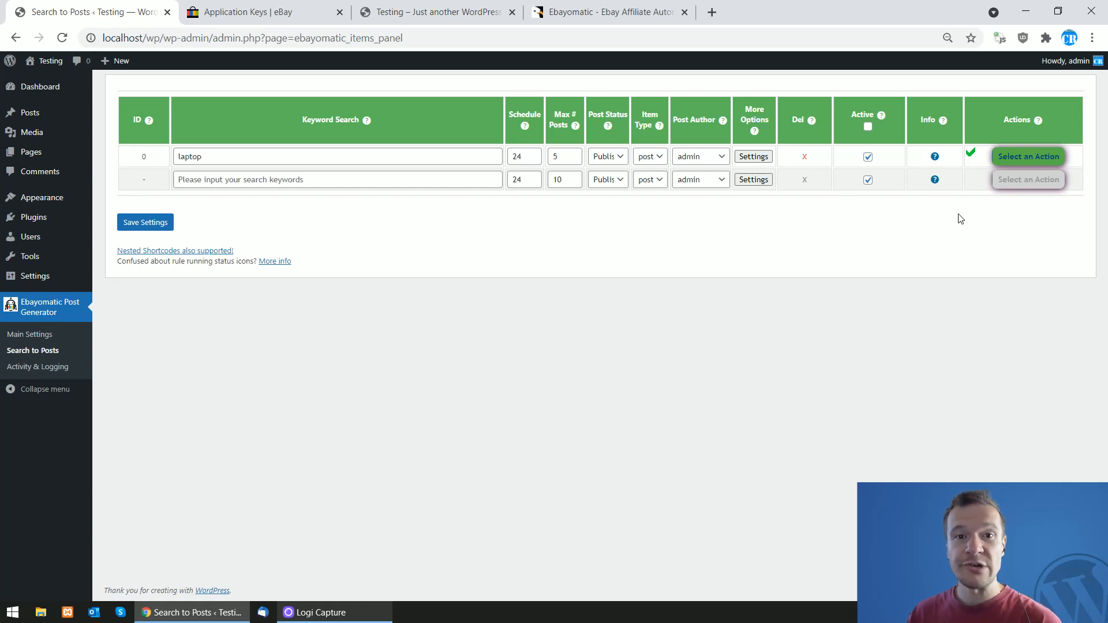
pyautogui.click(1028, 157)
pyautogui.click(1022, 182)
pyautogui.press('Return')
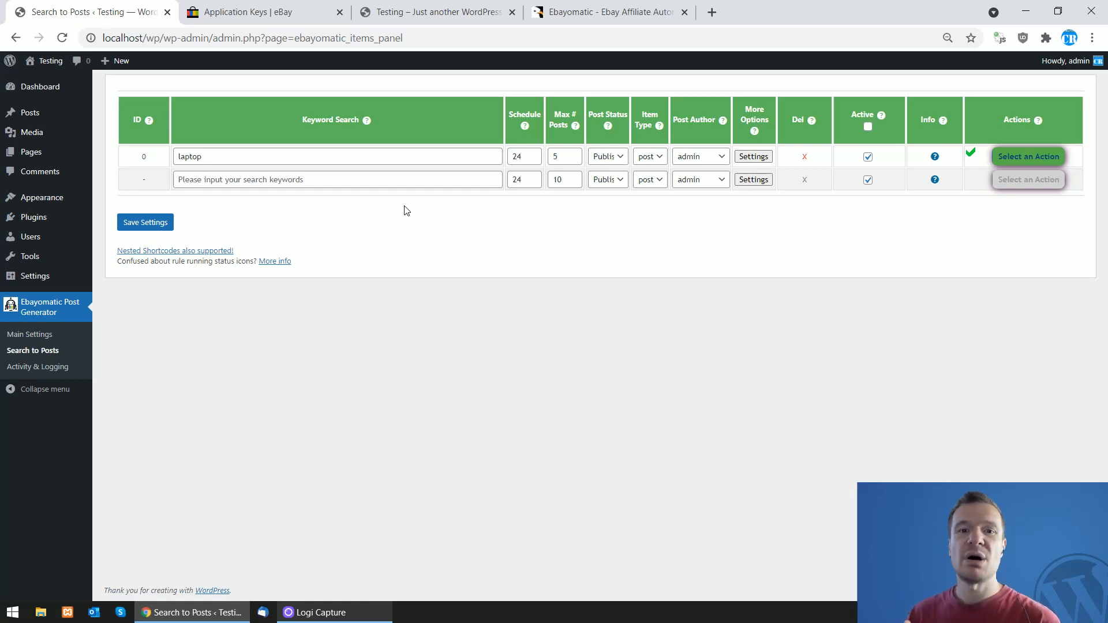
# Reload the site's blog page and look through the generated laptop posts.
pyautogui.click(437, 12)
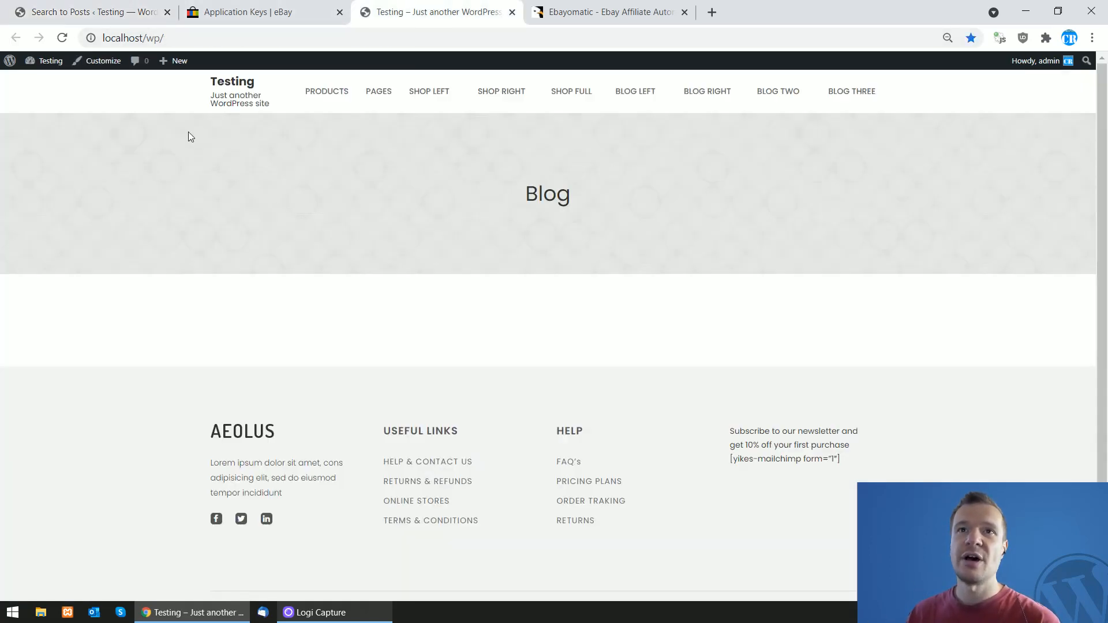
pyautogui.click(61, 37)
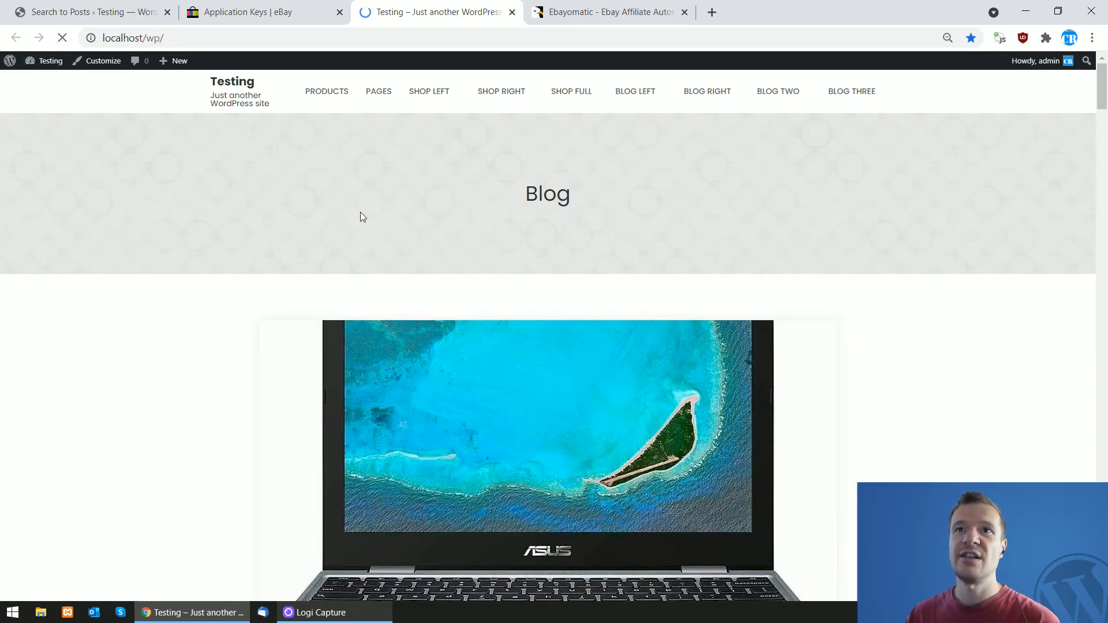
pyautogui.scroll(-5, 346, 202)
pyautogui.scroll(-15, 333, 221)
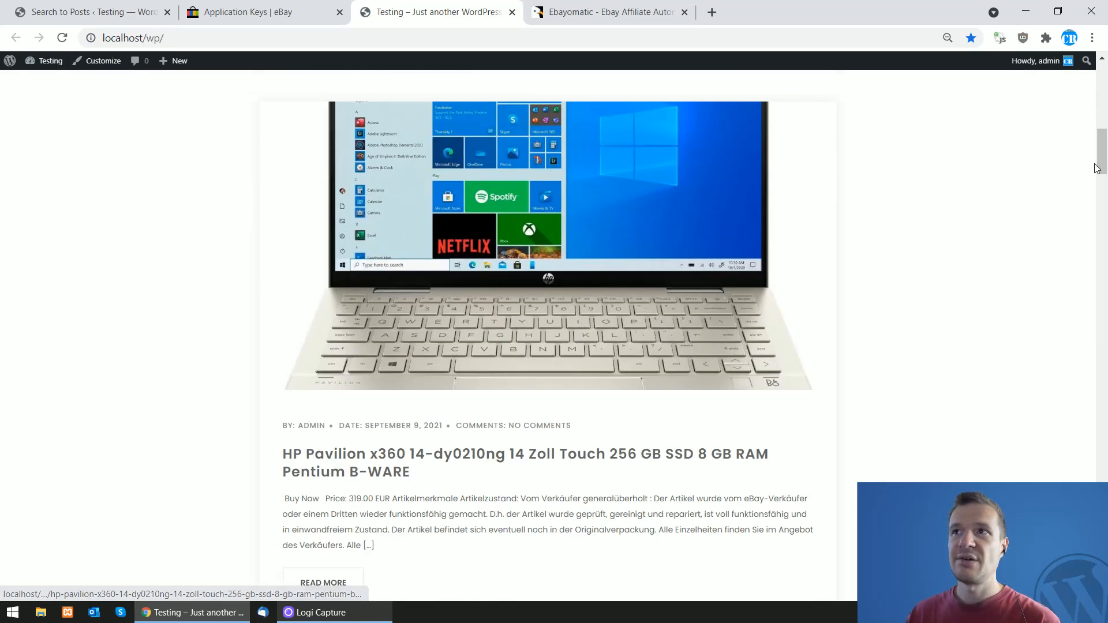
pyautogui.moveTo(1107, 243); pyautogui.dragTo(1107, 211)
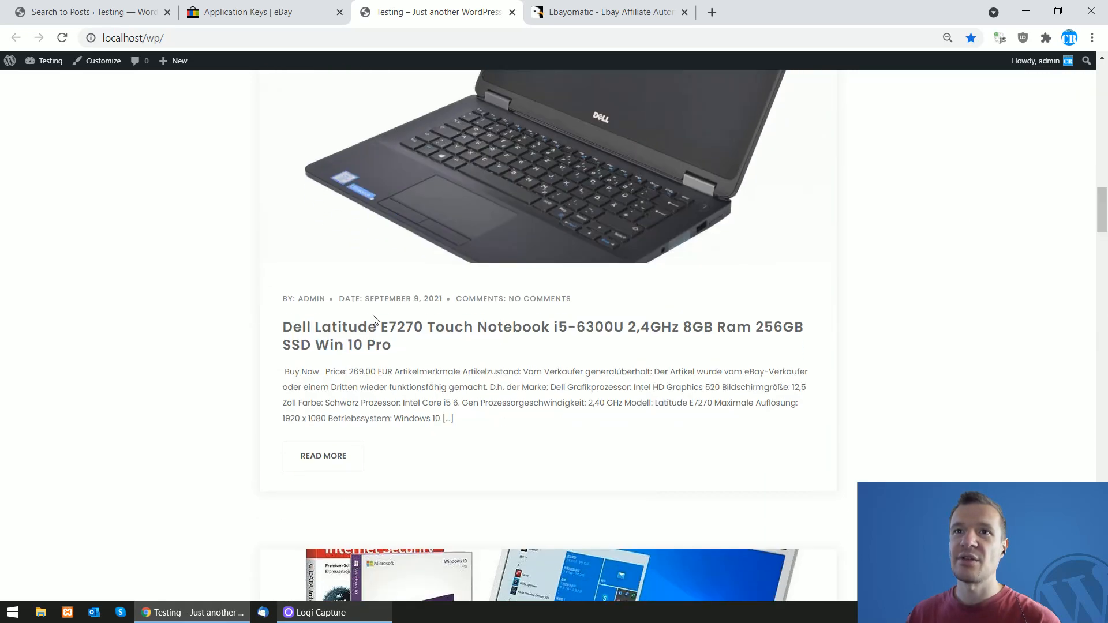
# Open the Dell Latitude E7270 post and examine its images, purchase link and price.
pyautogui.click(332, 347)
pyautogui.scroll(-5, 1027, 227)
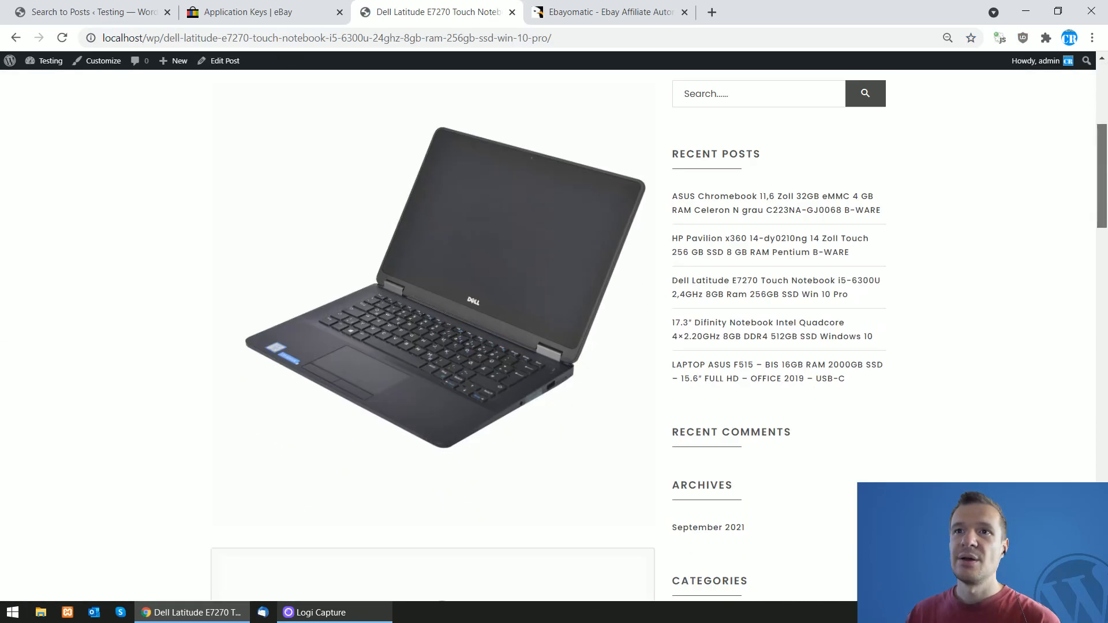
pyautogui.scroll(-9, 260, 294)
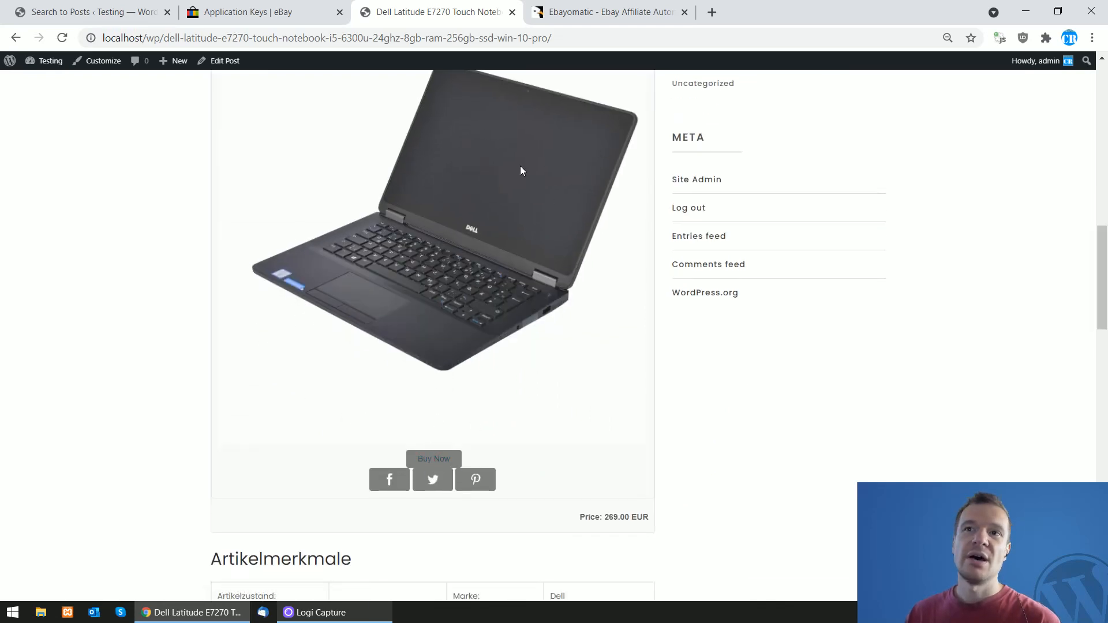
pyautogui.scroll(1, 321, 246)
pyautogui.scroll(-2, 324, 250)
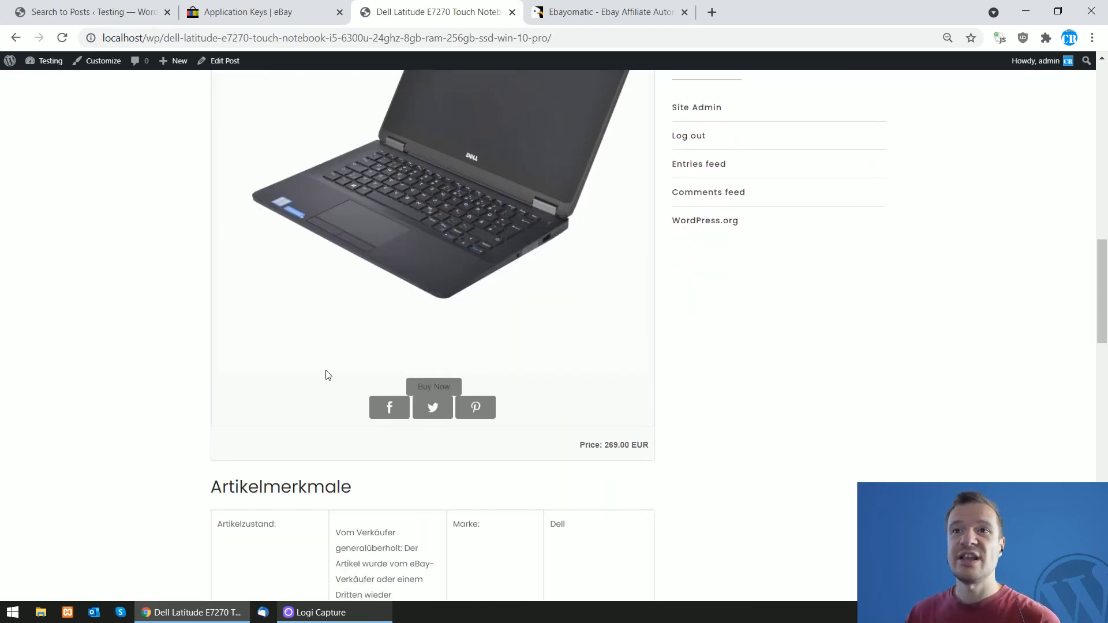
# Follow the post's Buy Now link and examine the matching eBay listing and its price.
pyautogui.click(437, 392)
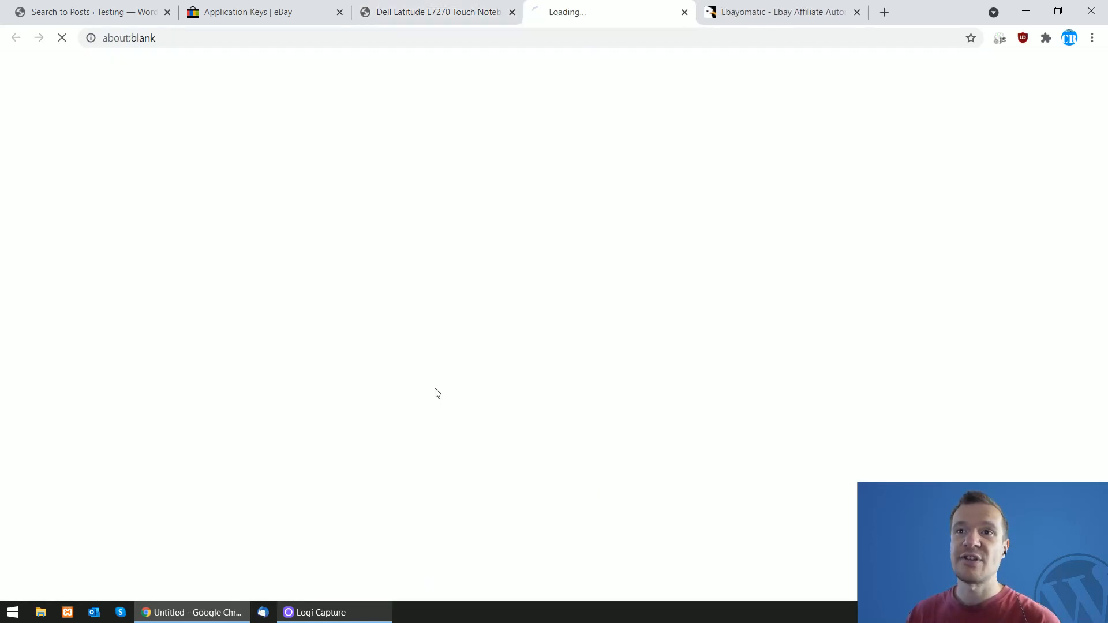
pyautogui.click(418, 6)
pyautogui.click(565, 4)
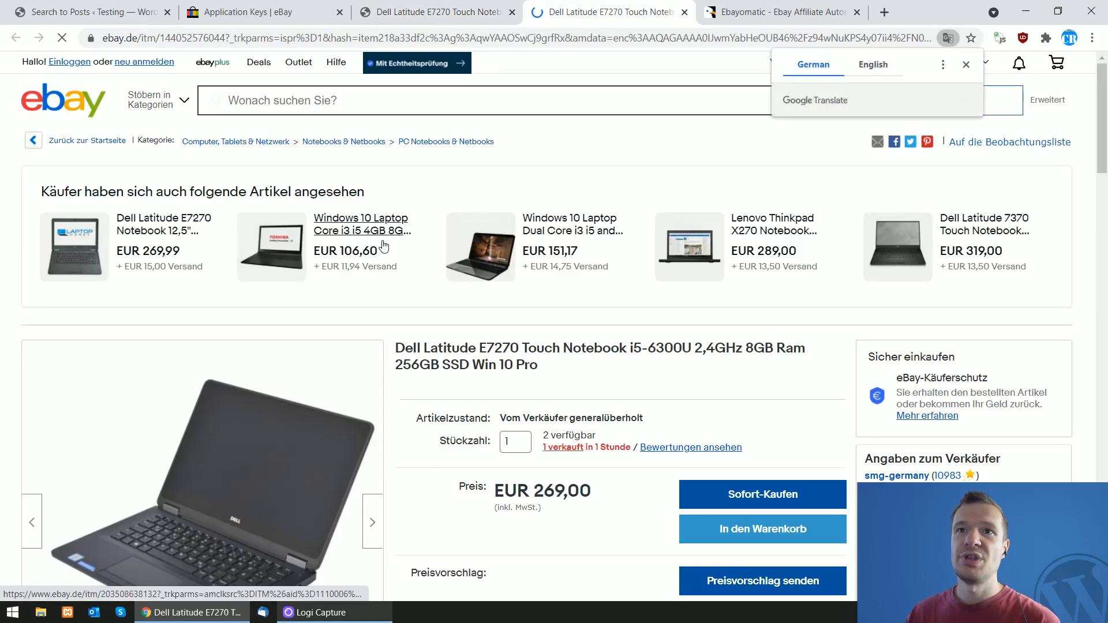
pyautogui.scroll(-4, 398, 421)
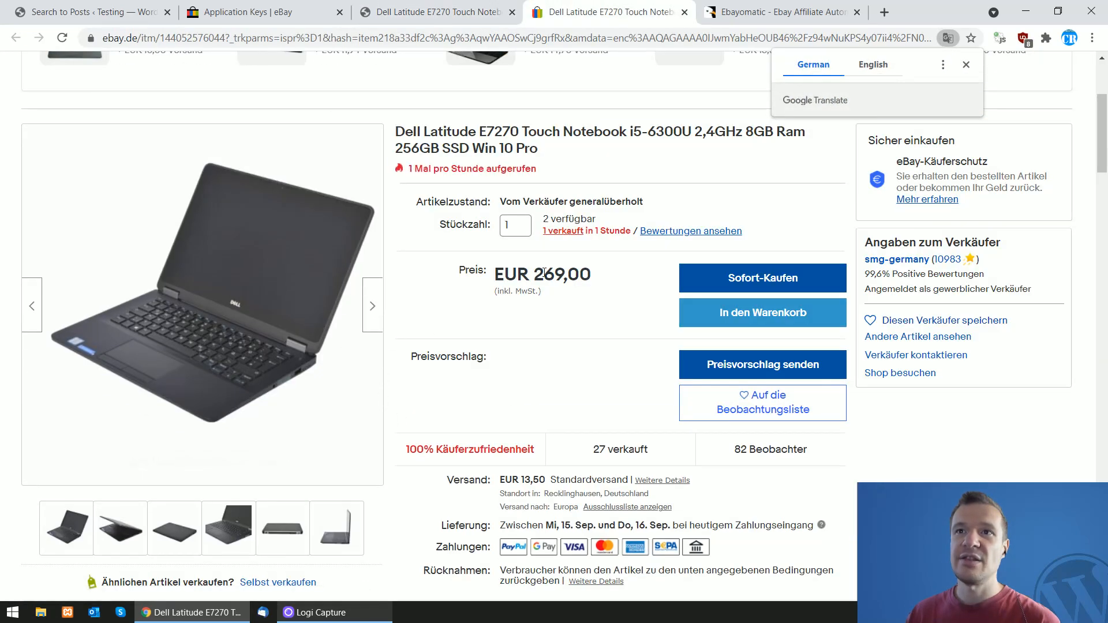
# Return to the Dell Latitude post and examine its price, item specifics table and image gallery.
pyautogui.click(430, 6)
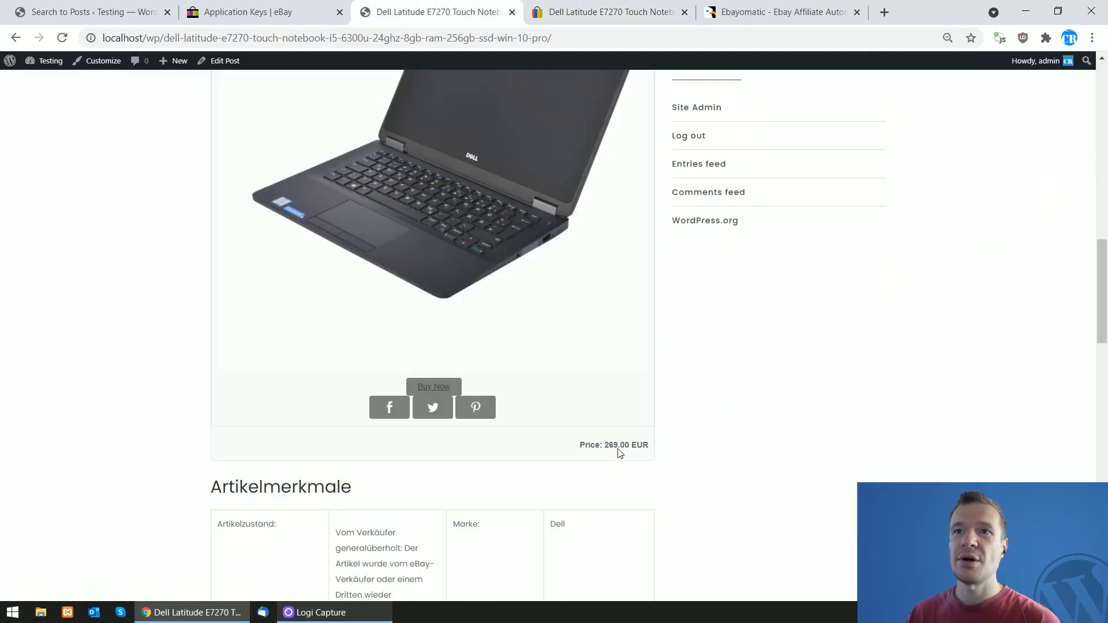
pyautogui.scroll(-4, 453, 448)
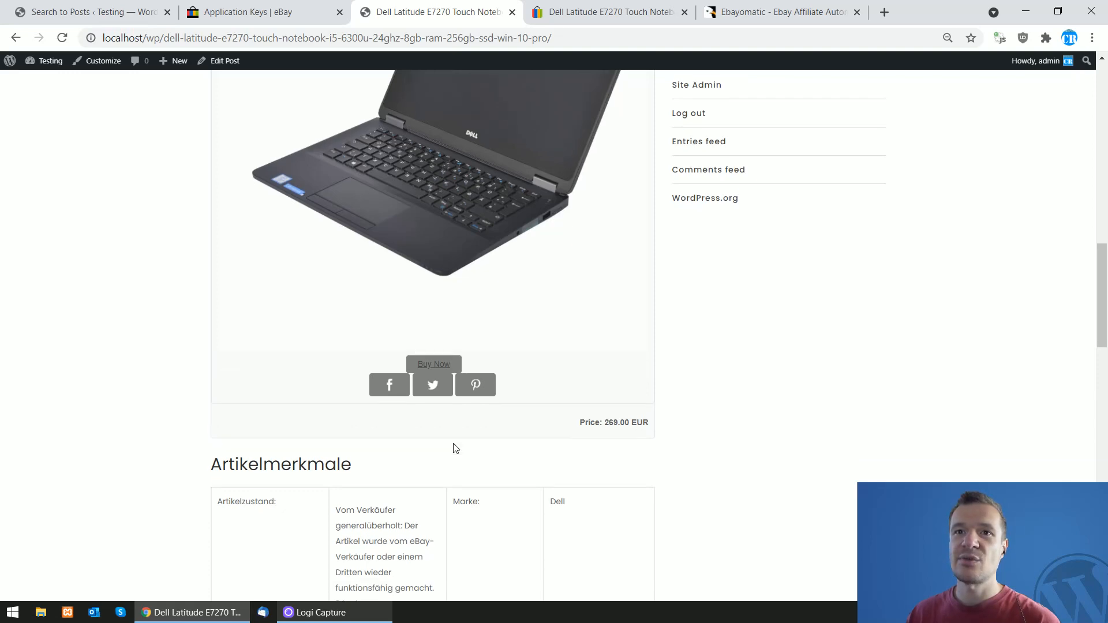
pyautogui.moveTo(1103, 332); pyautogui.dragTo(1092, 430)
pyautogui.moveTo(561, 437)
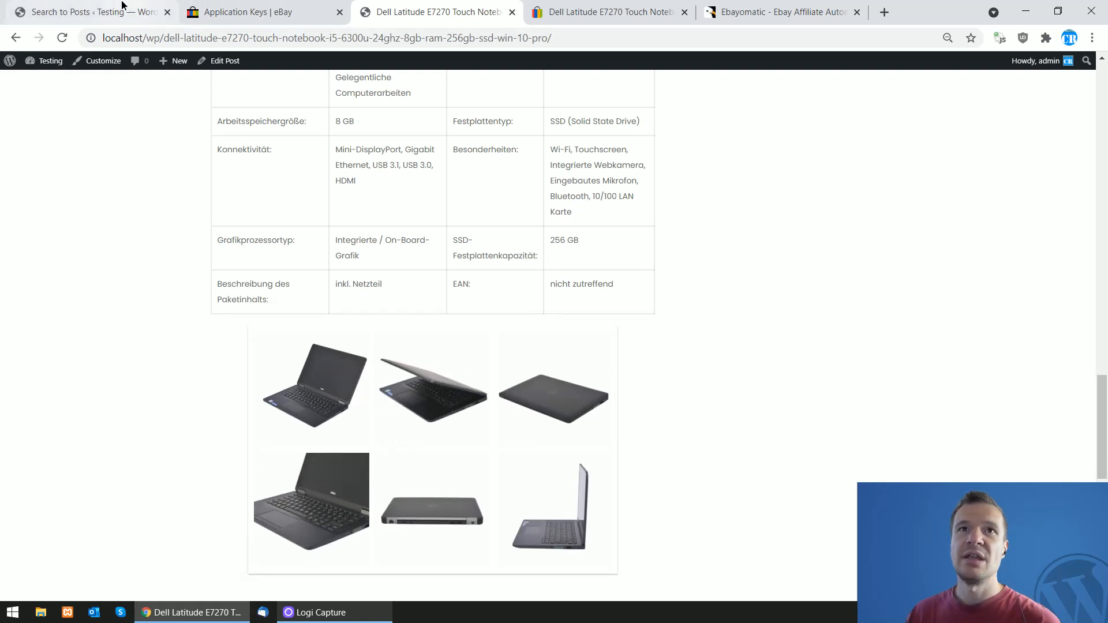
# Open the plugin's Main Settings in a separate tab, check the eBay Campaign ID field, and revisit the post's Buy Now link.
pyautogui.click(141, 9)
pyautogui.middleClick(53, 334)
pyautogui.click(182, 5)
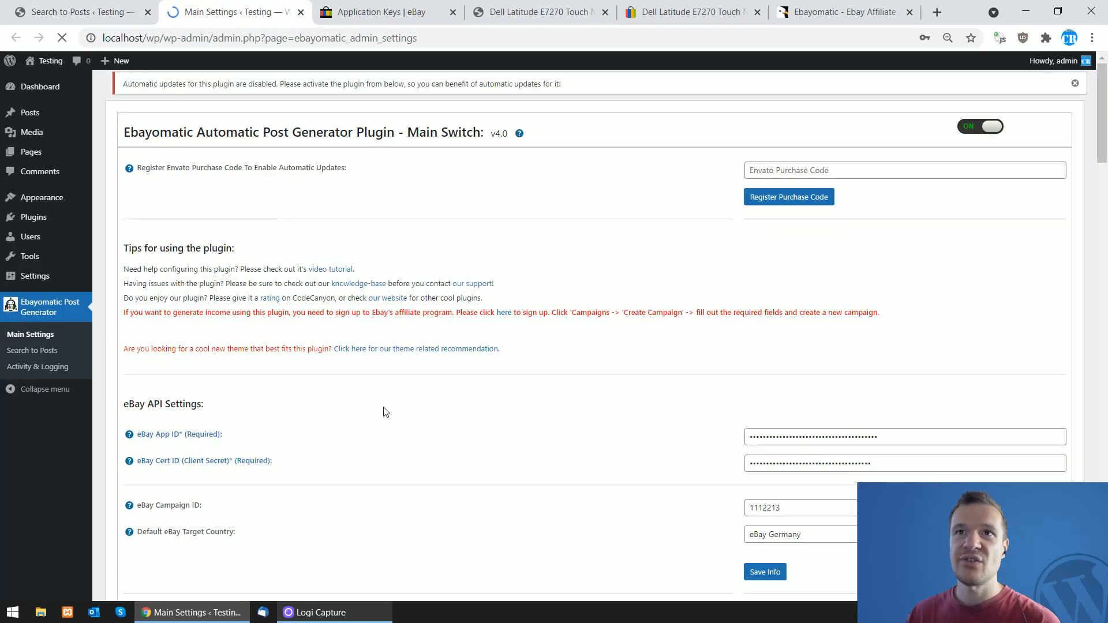
pyautogui.scroll(-3, 358, 384)
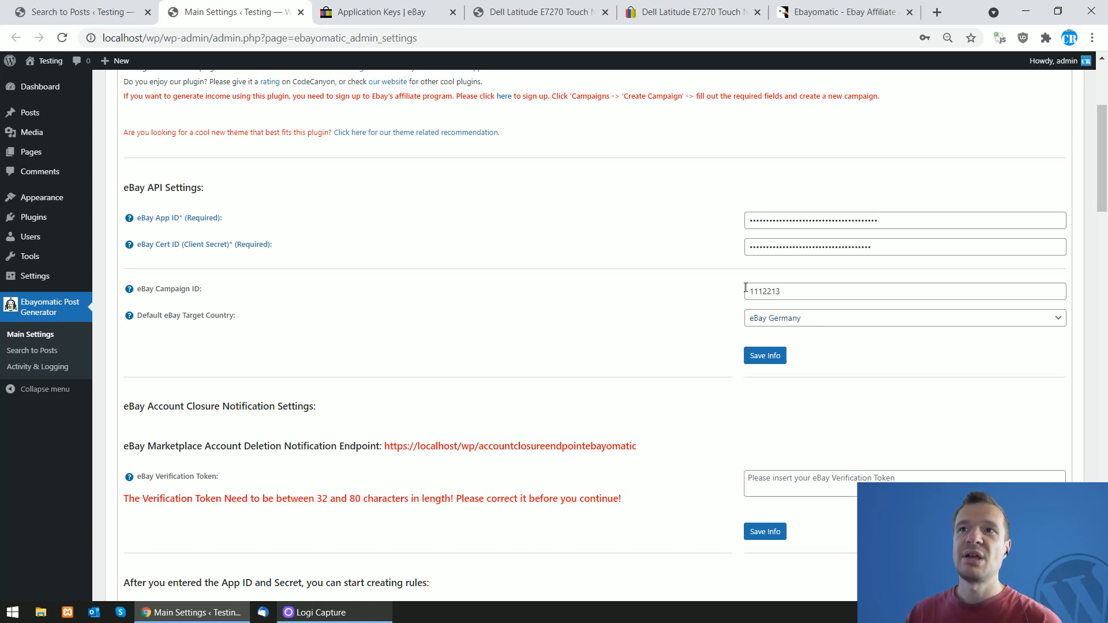
pyautogui.click(491, 12)
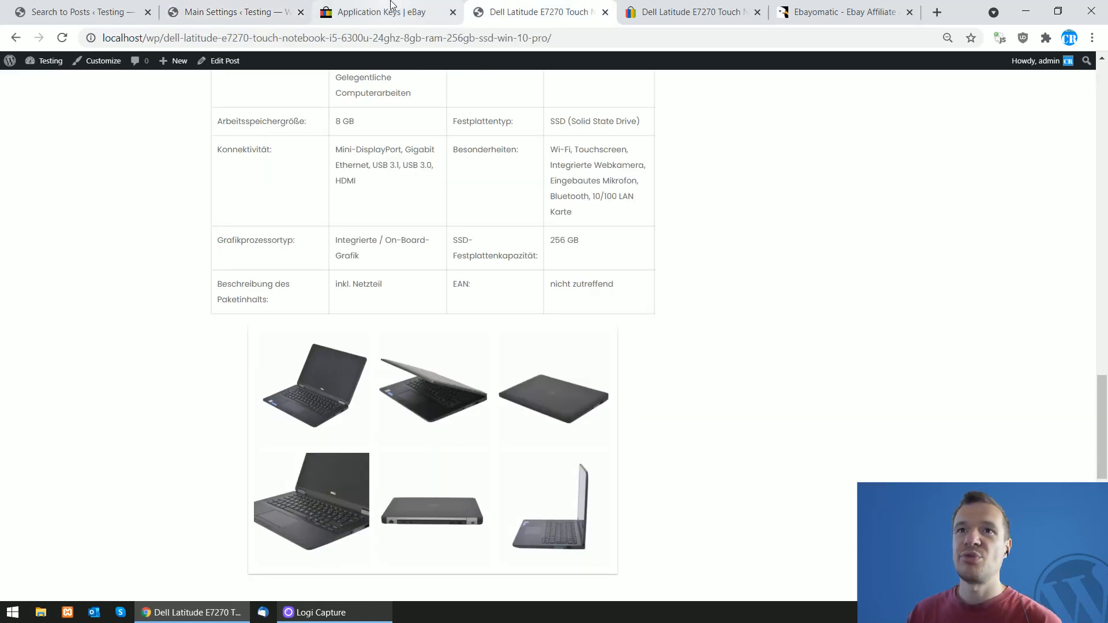
pyautogui.scroll(10, 393, 279)
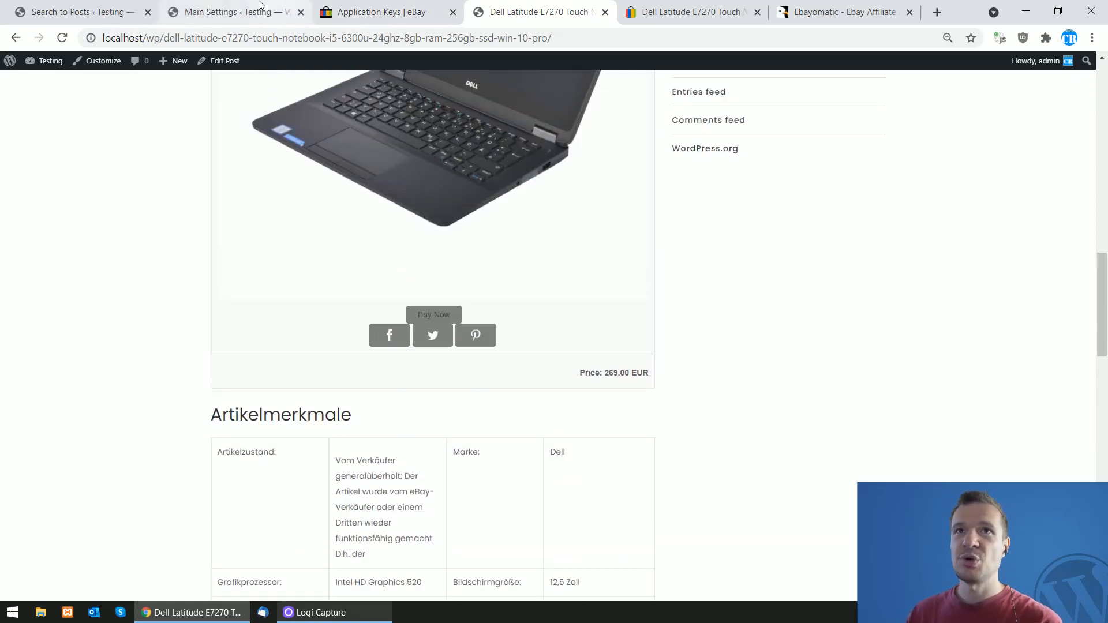
# Set the plugin's default eBay target country to eBay United States of America and save the API settings.
pyautogui.click(241, 5)
pyautogui.click(50, 6)
pyautogui.click(281, 6)
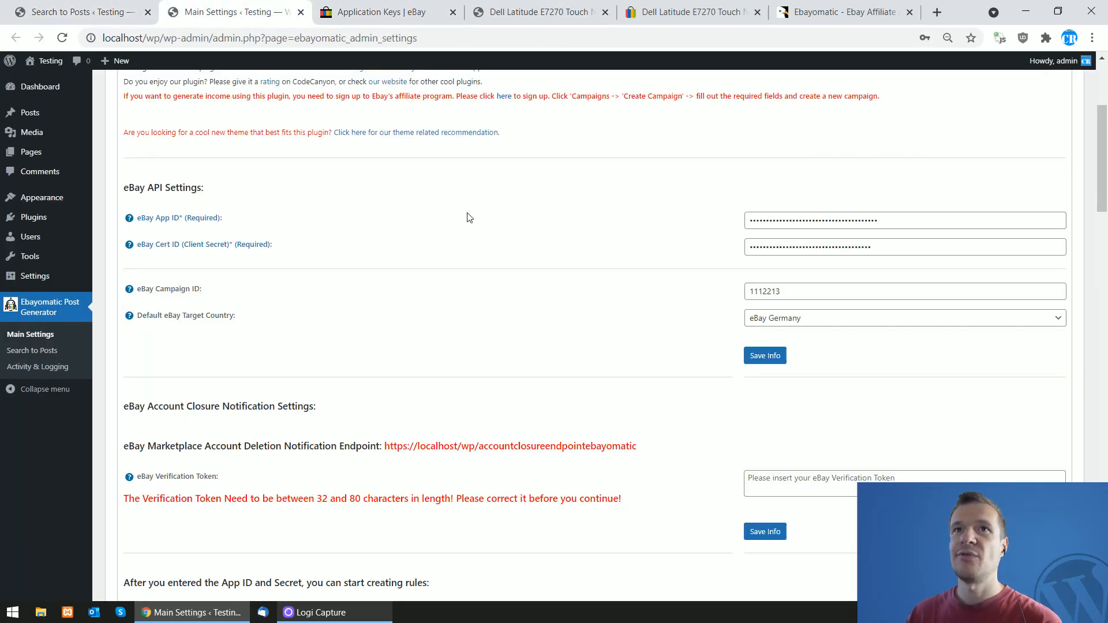
pyautogui.click(782, 319)
pyautogui.click(784, 333)
pyautogui.click(752, 358)
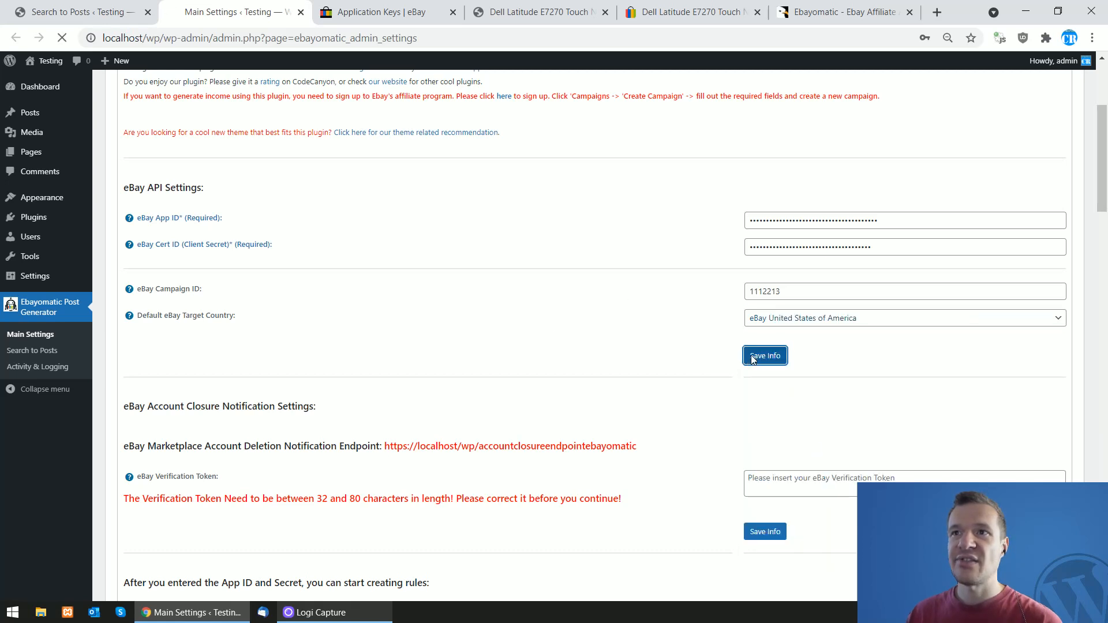
# Permanently delete all posts generated by the laptop rule.
pyautogui.click(539, 11)
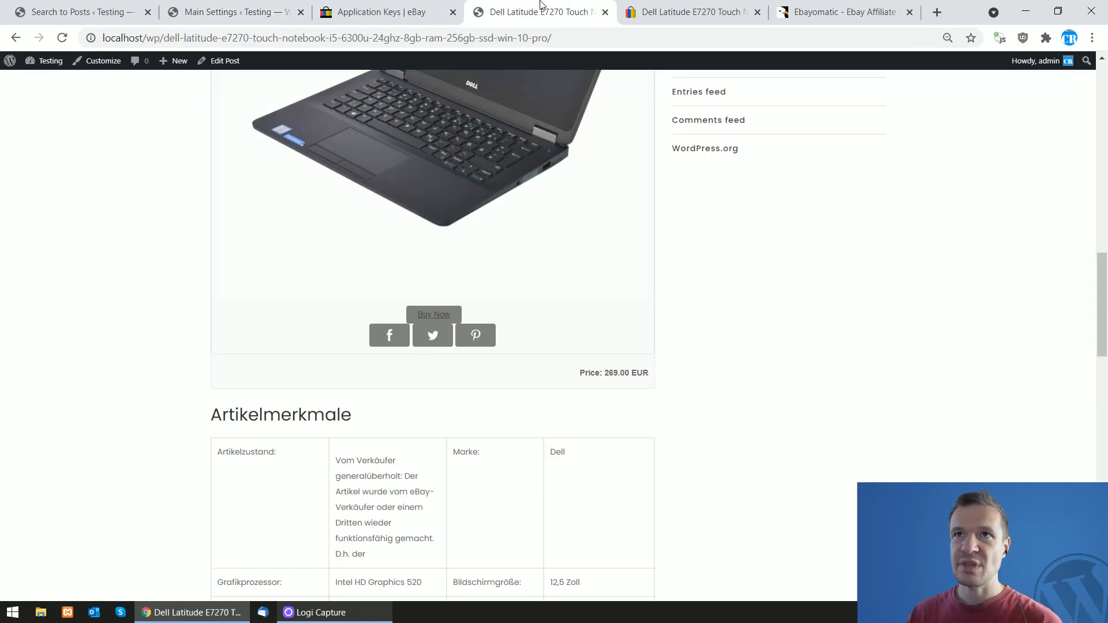
pyautogui.click(104, 12)
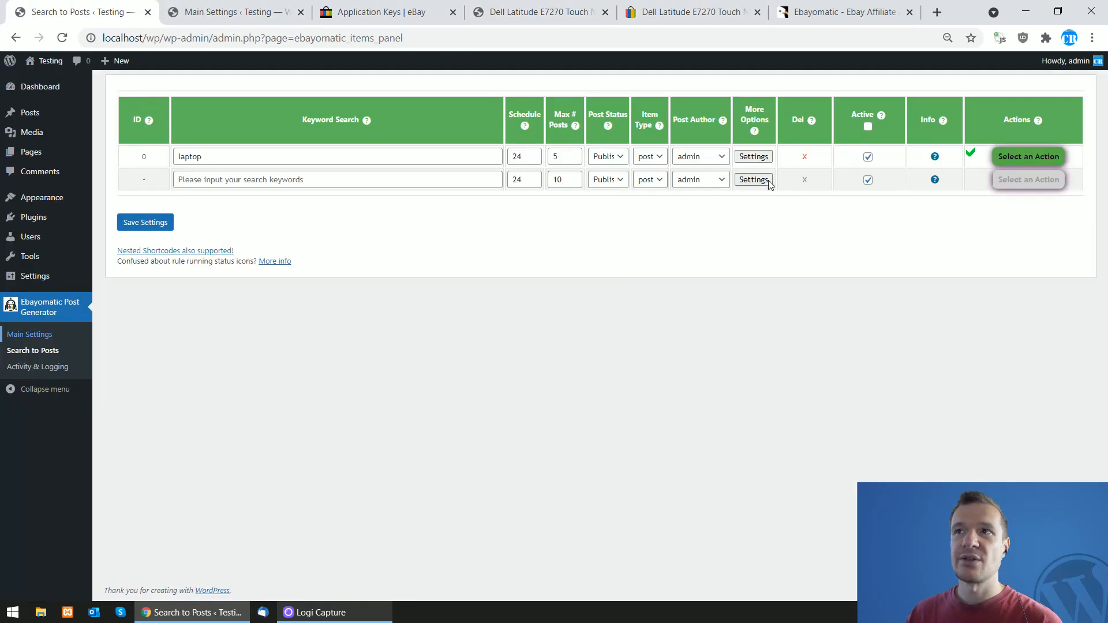
pyautogui.click(1008, 157)
pyautogui.click(1021, 212)
pyautogui.press('Return')
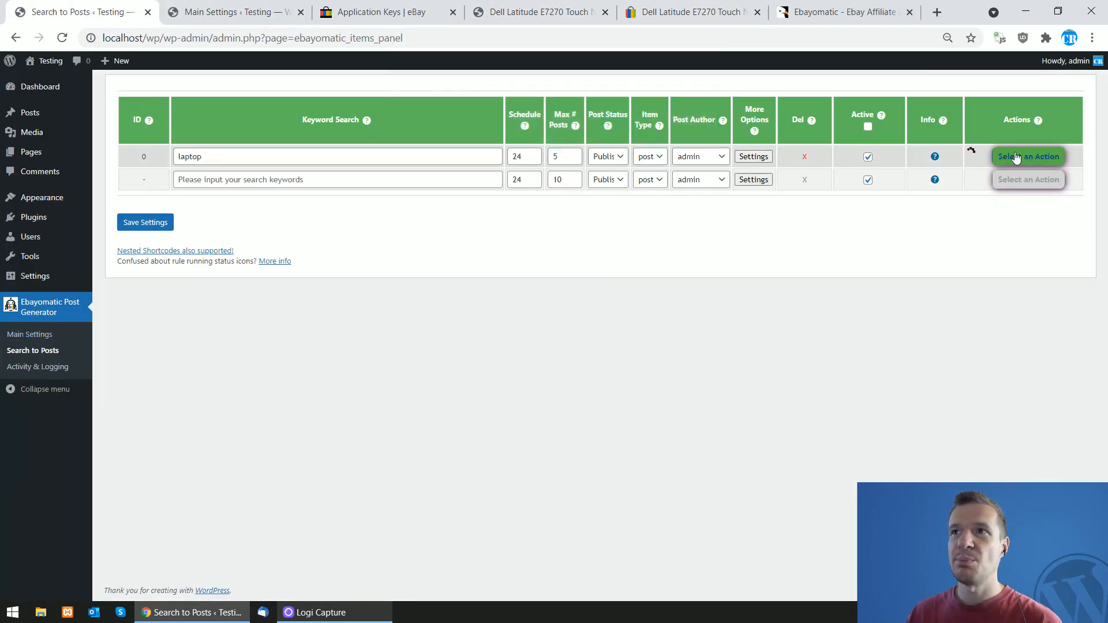
# Run the laptop rule again to generate a new set of posts.
pyautogui.click(1016, 159)
pyautogui.click(1021, 181)
pyautogui.press('Return')
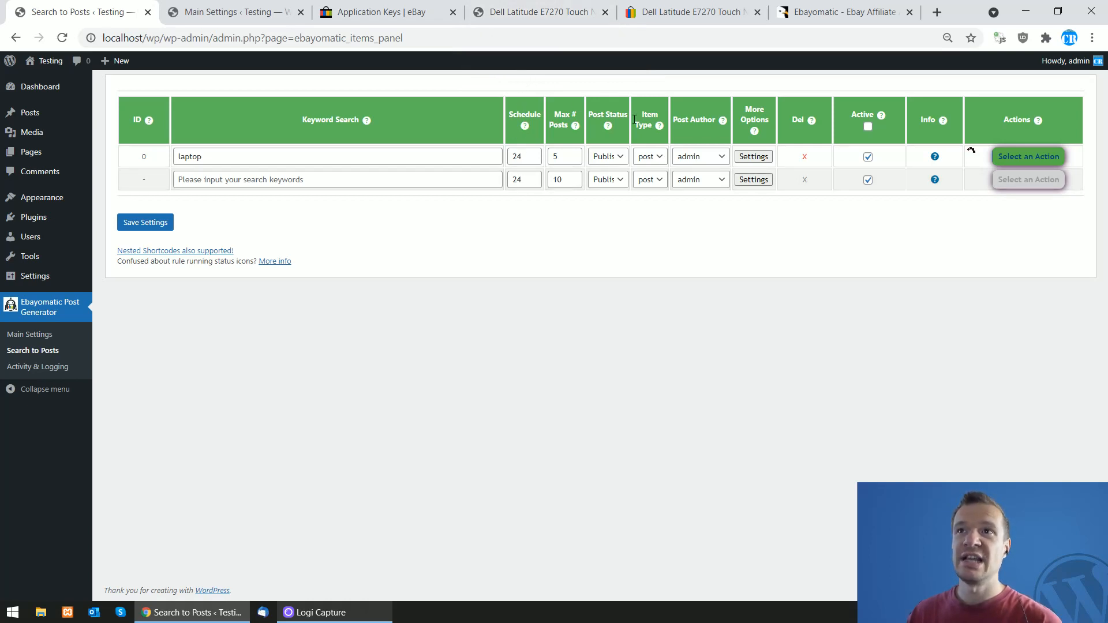
# Look through the laptop rule's advanced settings and close them.
pyautogui.click(753, 157)
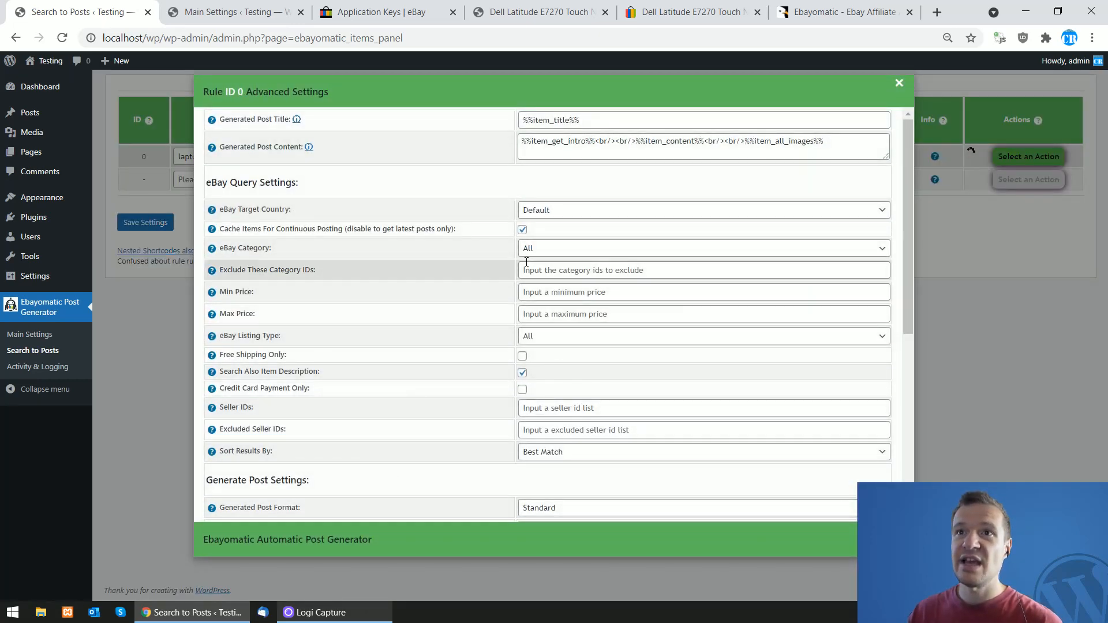
pyautogui.scroll(-8, 493, 224)
pyautogui.click(995, 232)
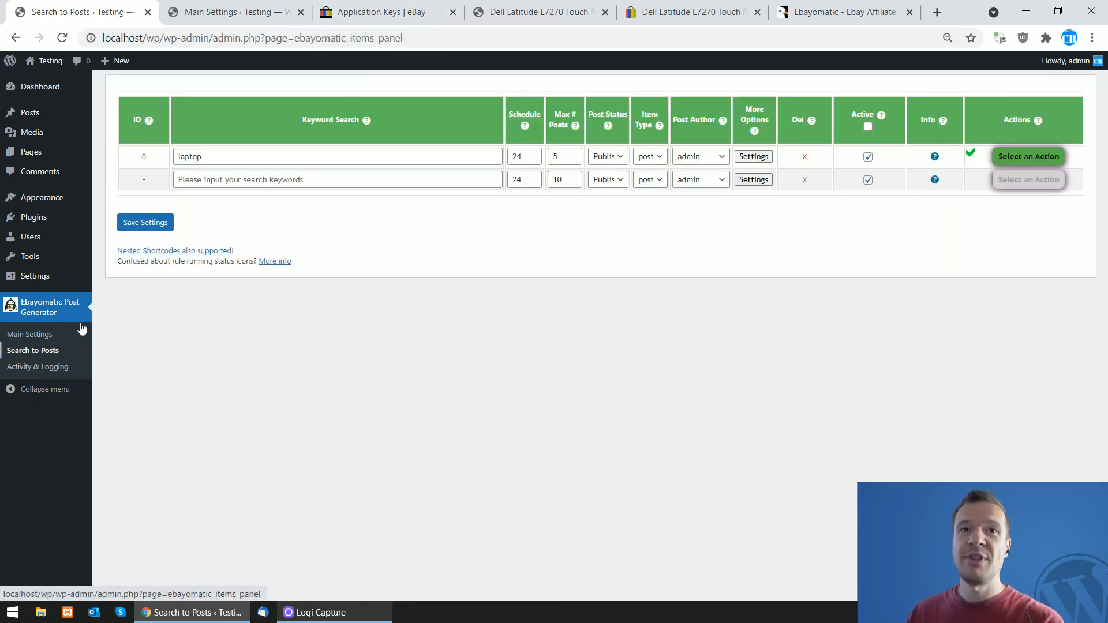
# Go to the site's front page, open the generated HP ProBook post and look over its images and price.
pyautogui.click(541, 7)
pyautogui.scroll(10, 105, 261)
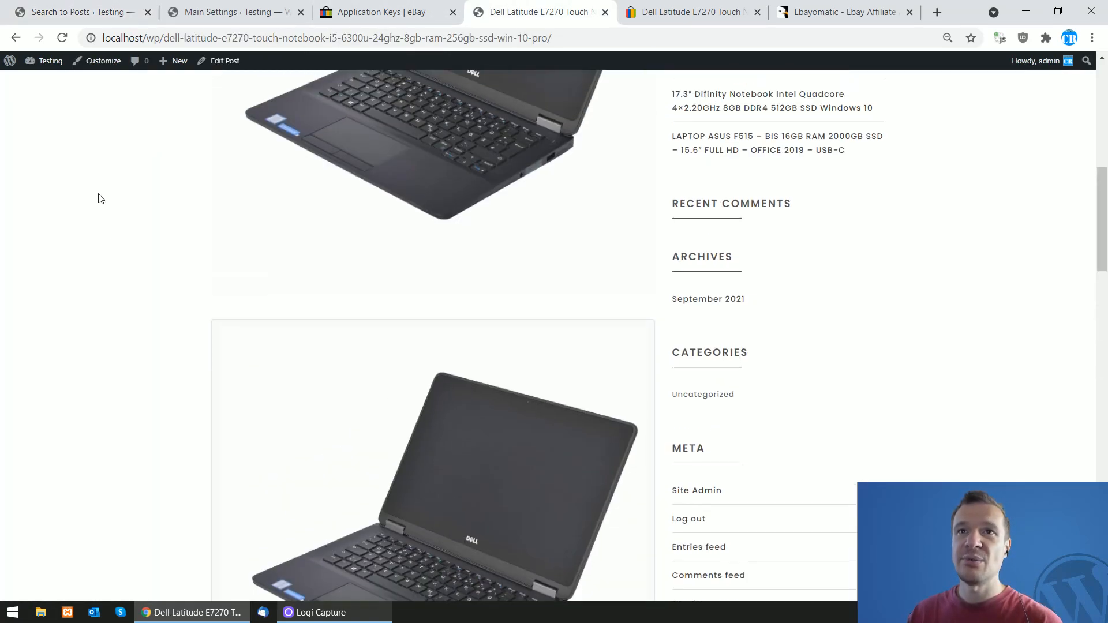
pyautogui.click(231, 83)
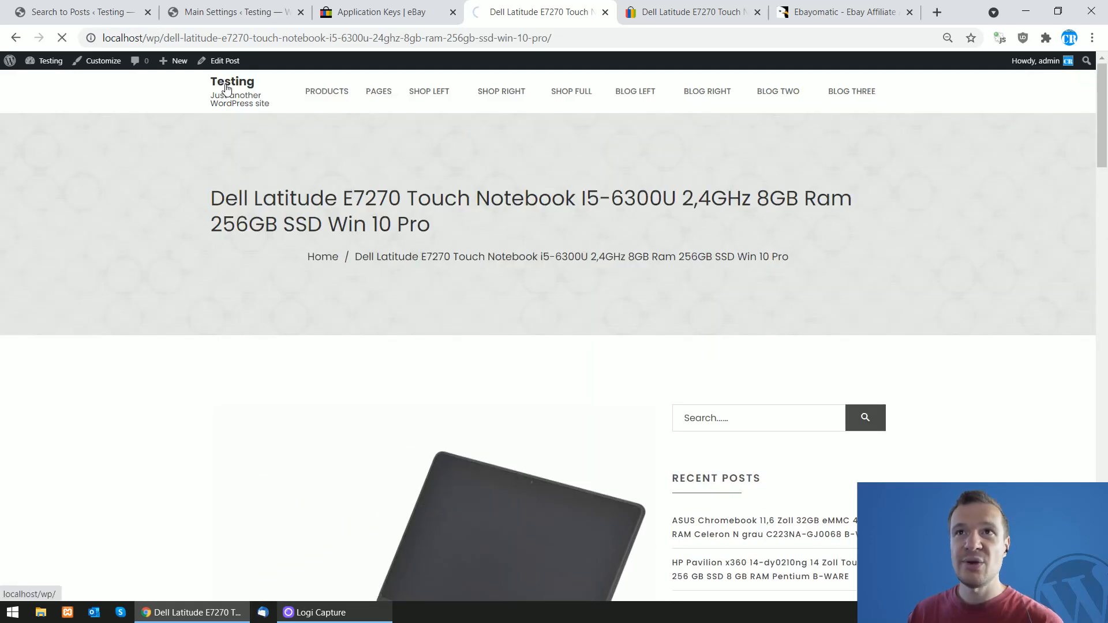
pyautogui.scroll(-5, 254, 289)
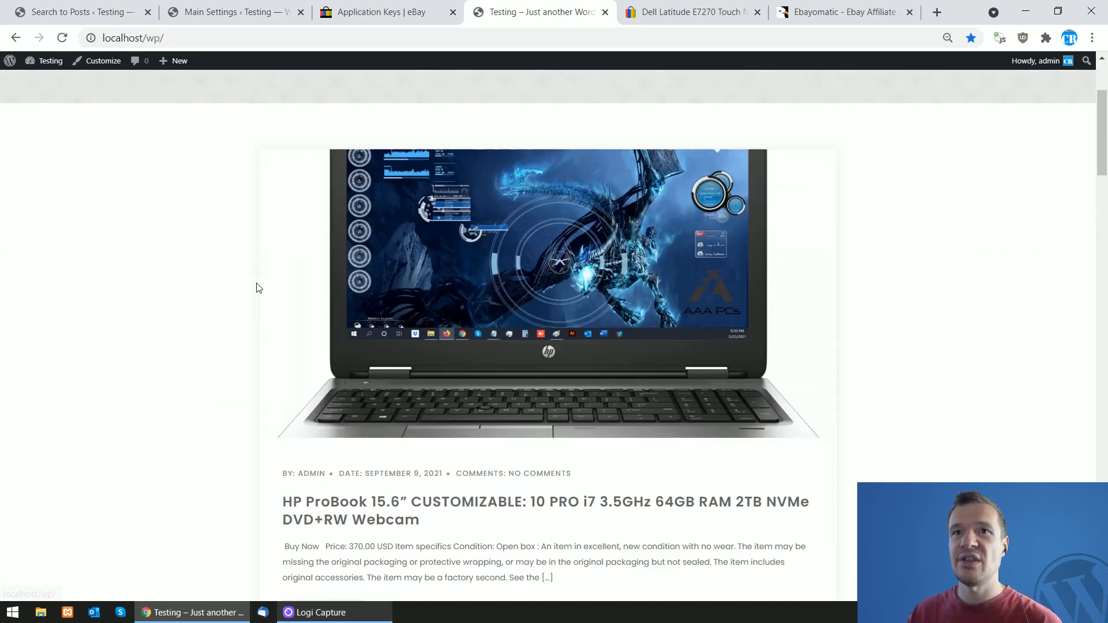
pyautogui.click(385, 386)
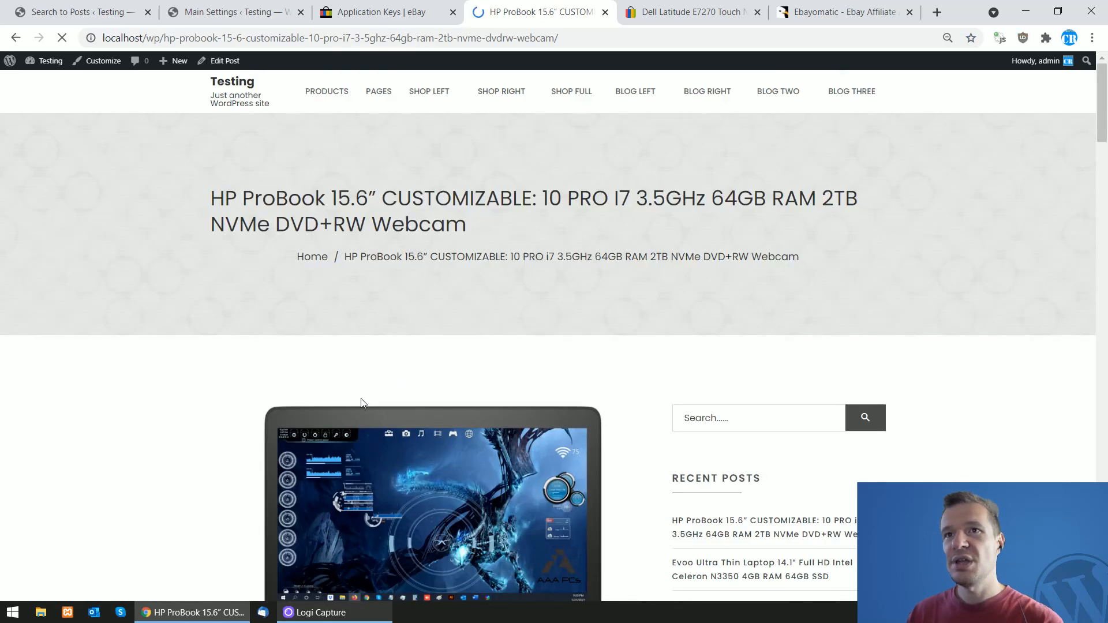
pyautogui.scroll(-8, 361, 393)
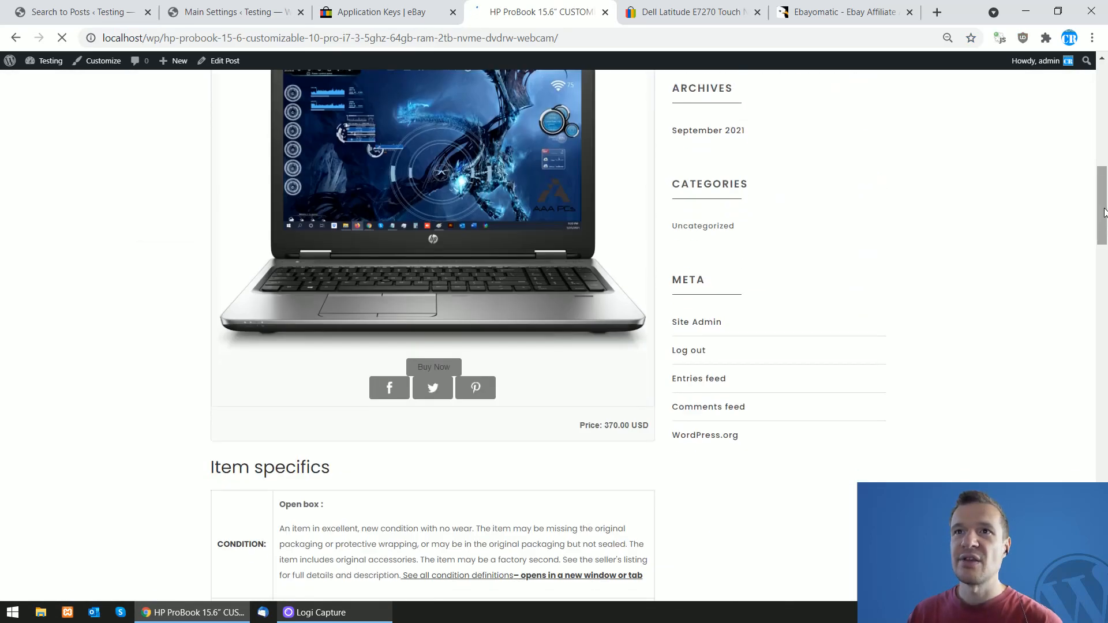
pyautogui.scroll(6, 530, 236)
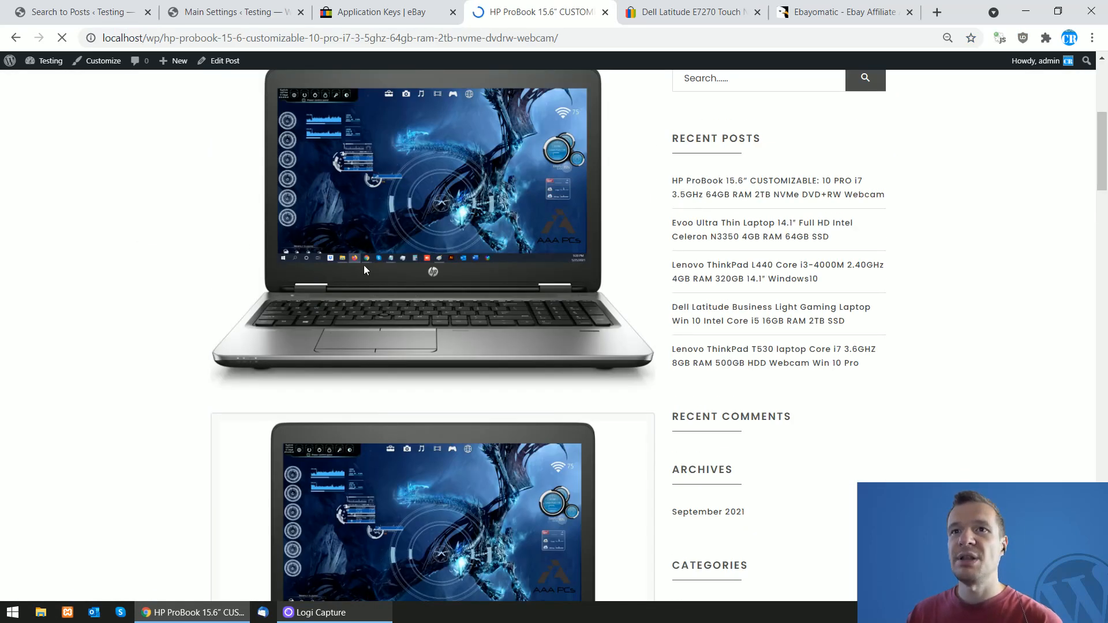
pyautogui.scroll(-4, 388, 483)
# Remove the %%item_get_intro%% shortcode from the laptop rule's Generated Post Content, checking in the HP ProBook post which section it produces.
pyautogui.click(231, 11)
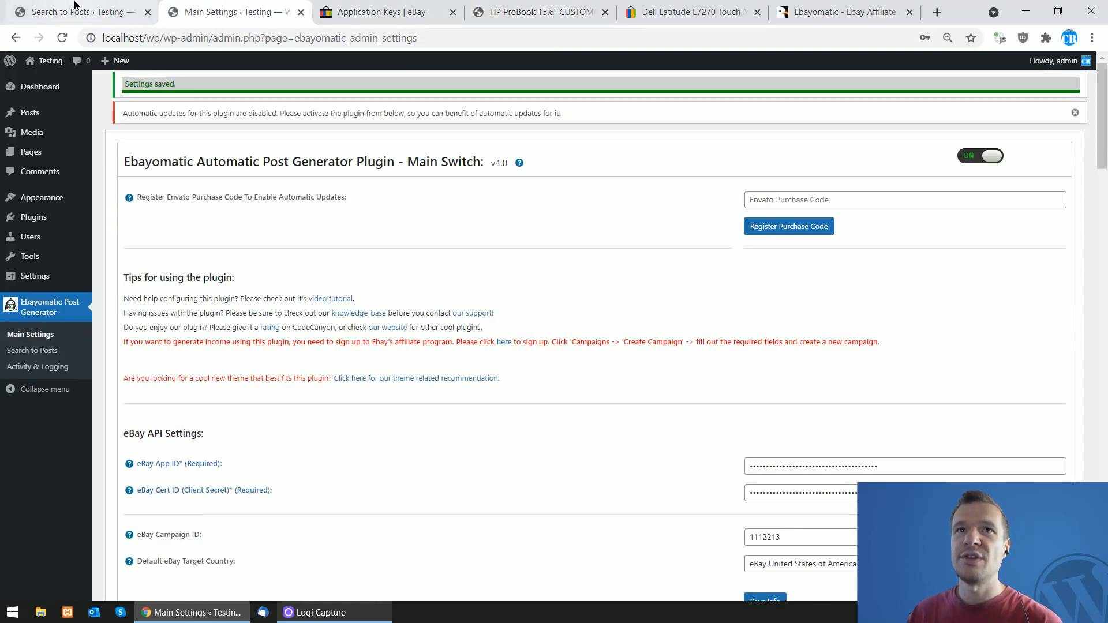
pyautogui.click(75, 6)
pyautogui.click(755, 156)
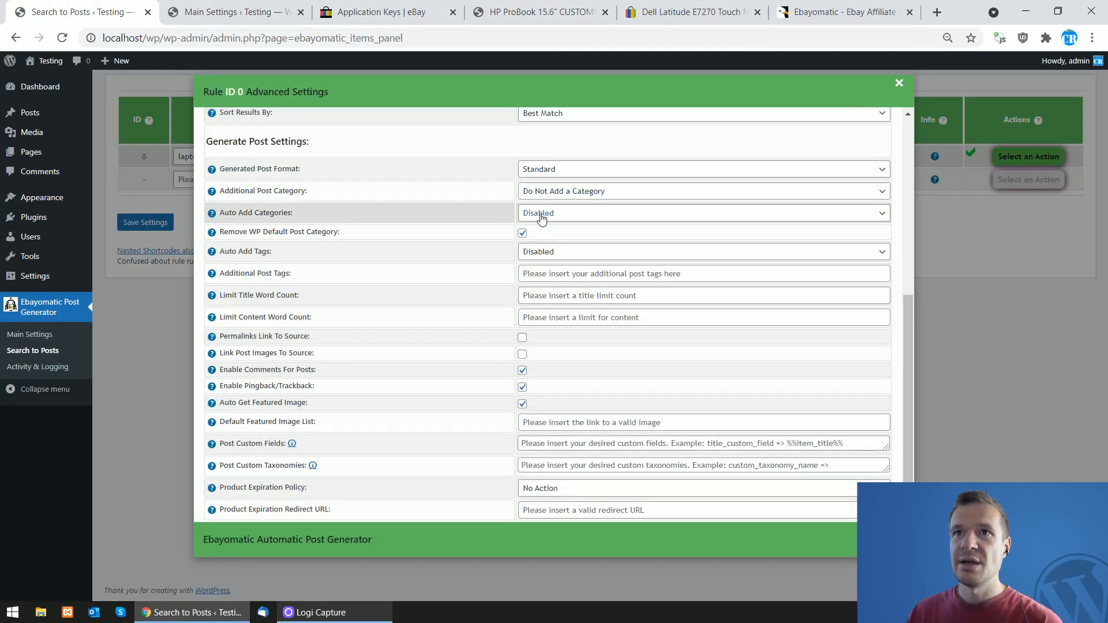
pyautogui.scroll(6, 541, 218)
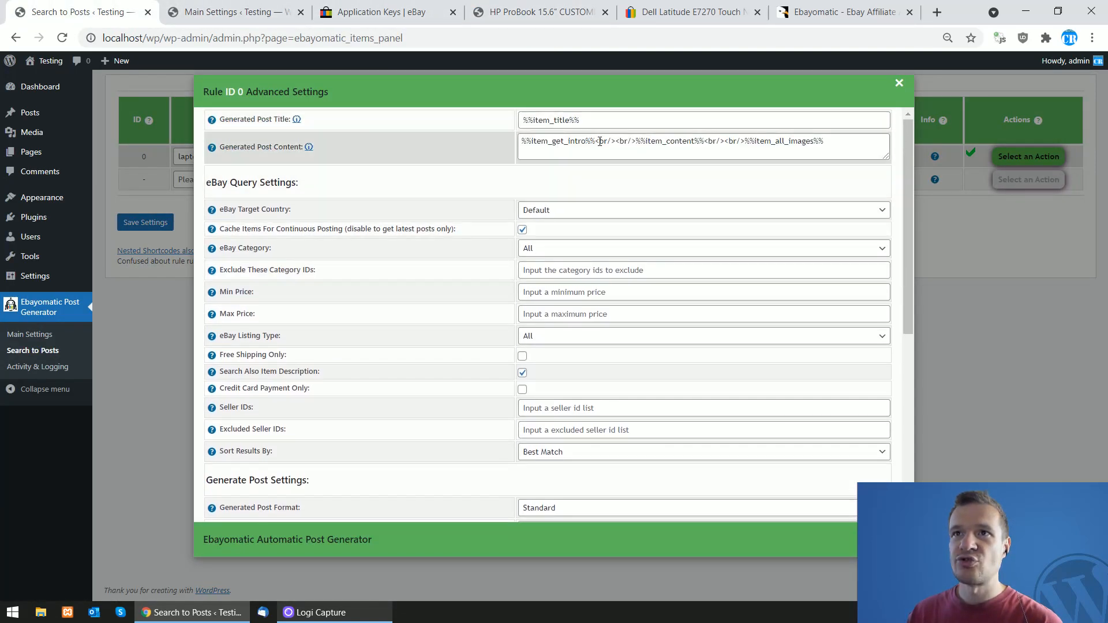
pyautogui.moveTo(596, 141); pyautogui.dragTo(521, 142)
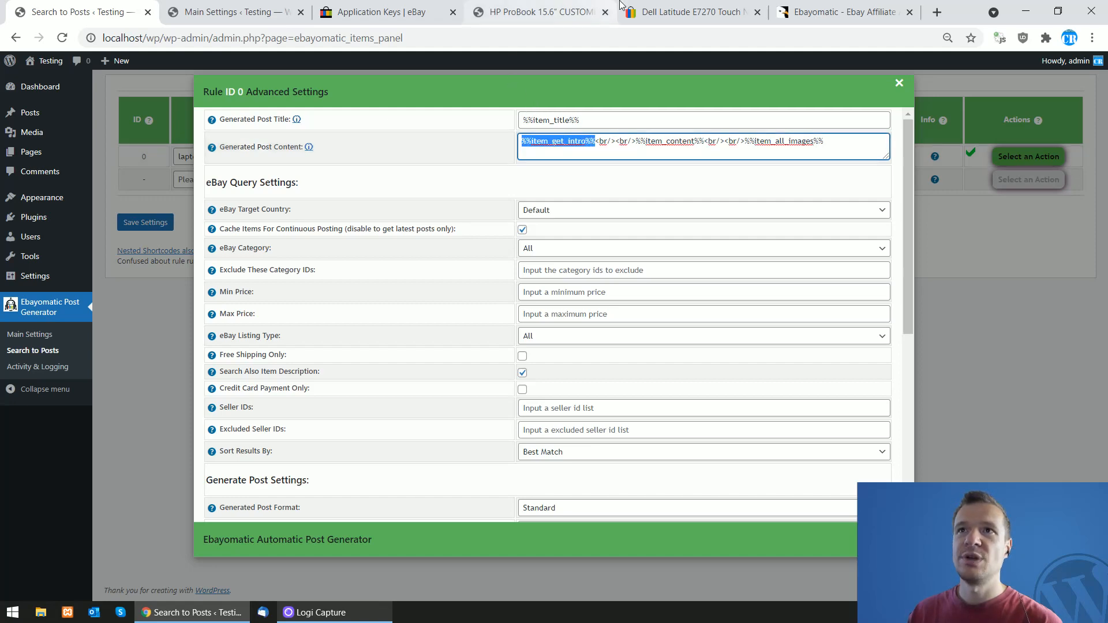
pyautogui.click(540, 11)
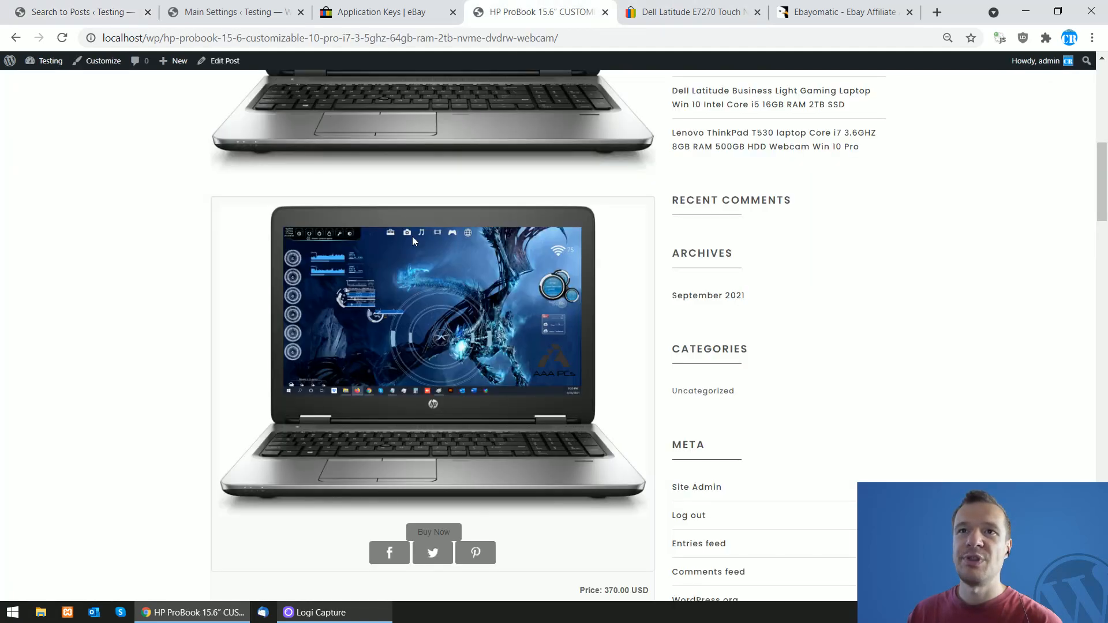
pyautogui.click(91, 5)
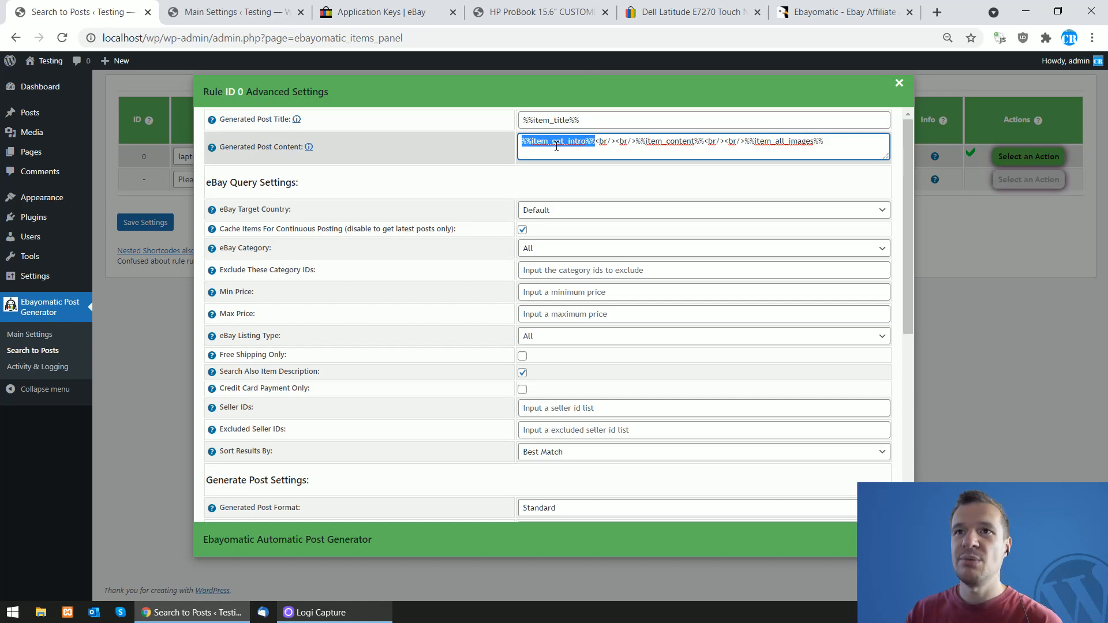
pyautogui.press('BackSpace')
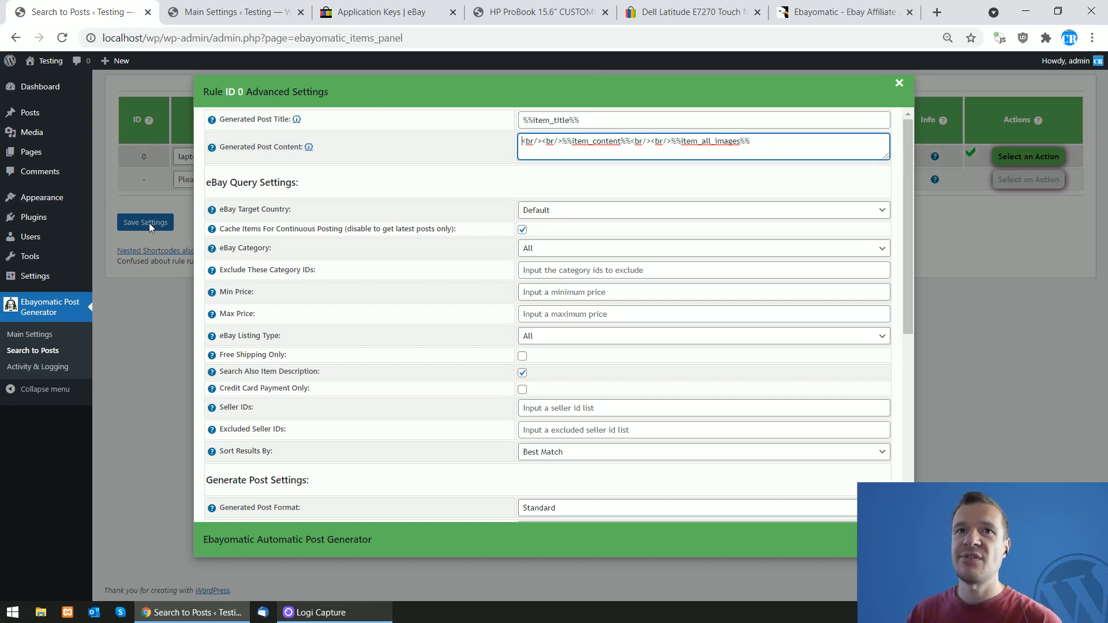
# Examine the HP ProBook post's item specifics tables and its image gallery.
pyautogui.click(536, 11)
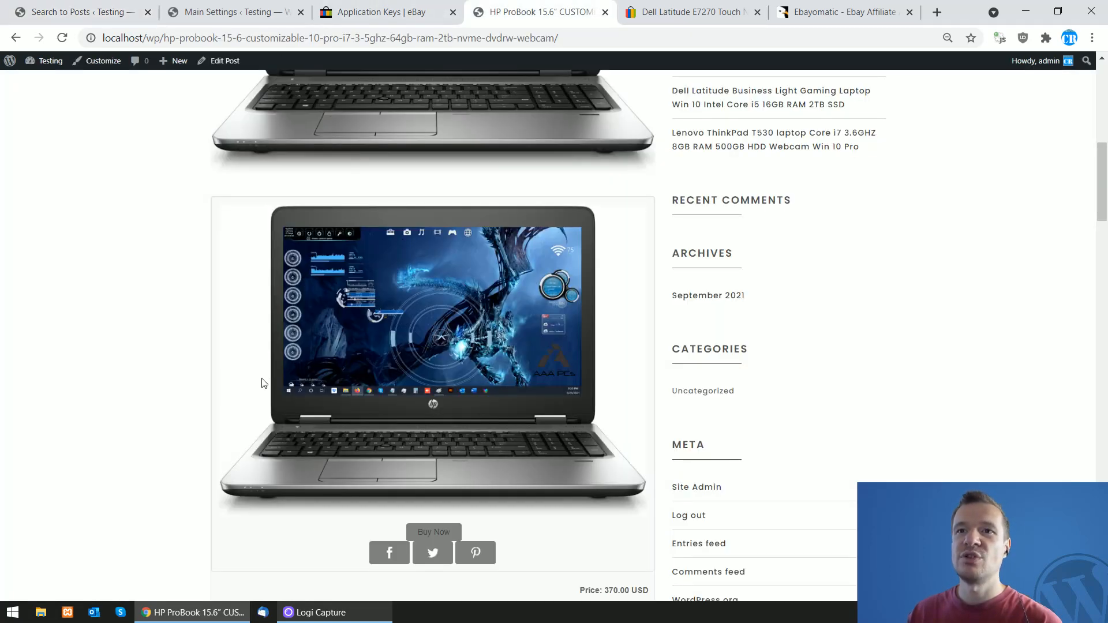
pyautogui.scroll(-9, 263, 383)
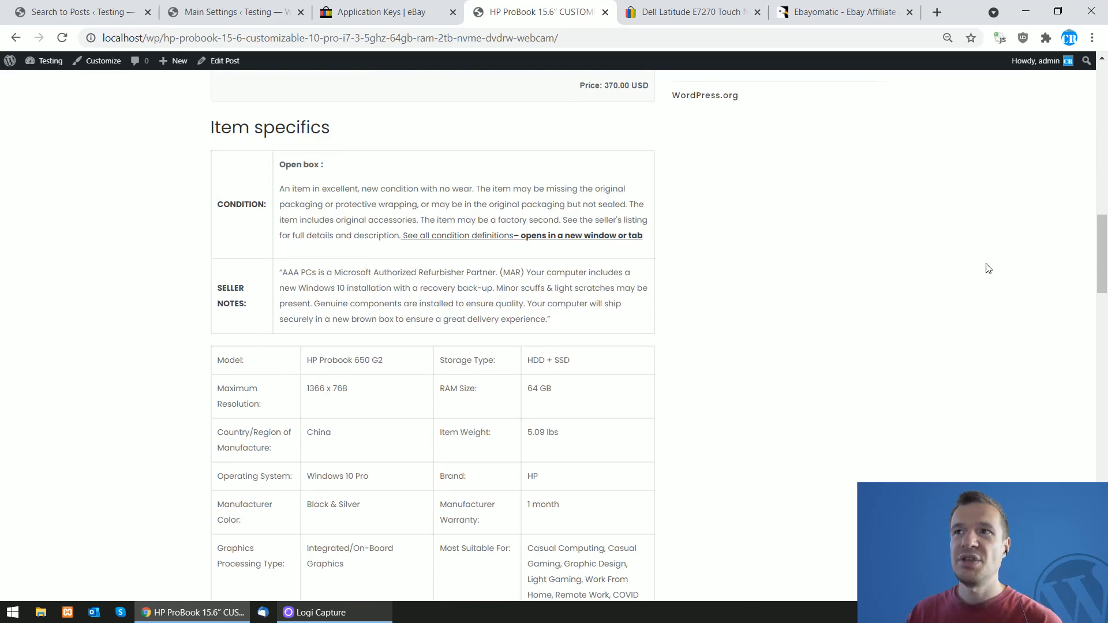
pyautogui.moveTo(1103, 254); pyautogui.dragTo(1091, 463)
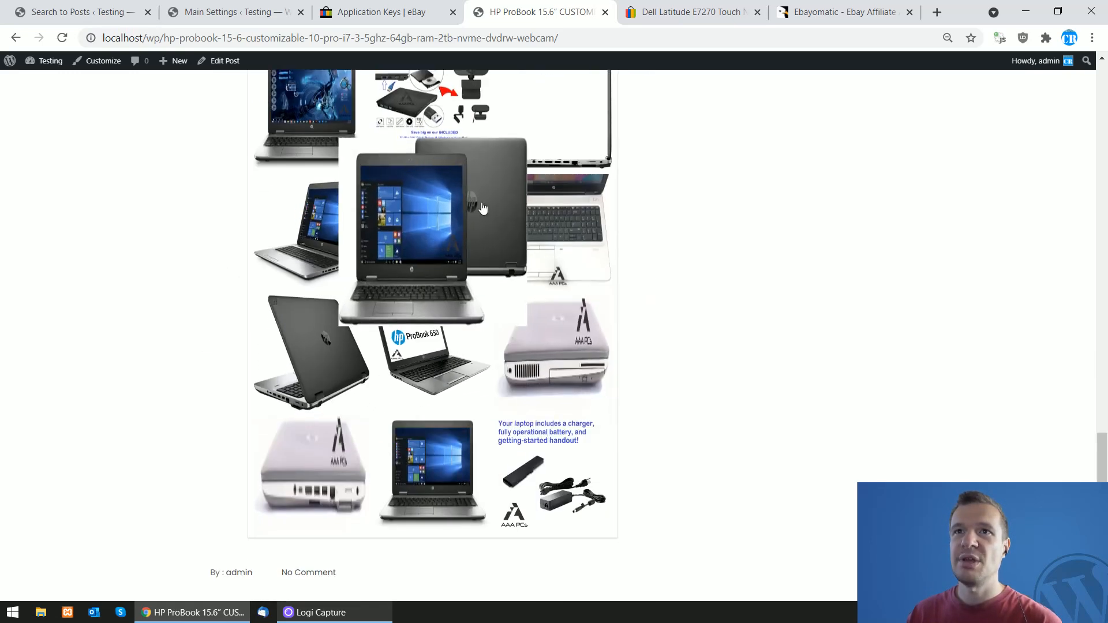
pyautogui.scroll(3, 557, 245)
pyautogui.scroll(6, 191, 255)
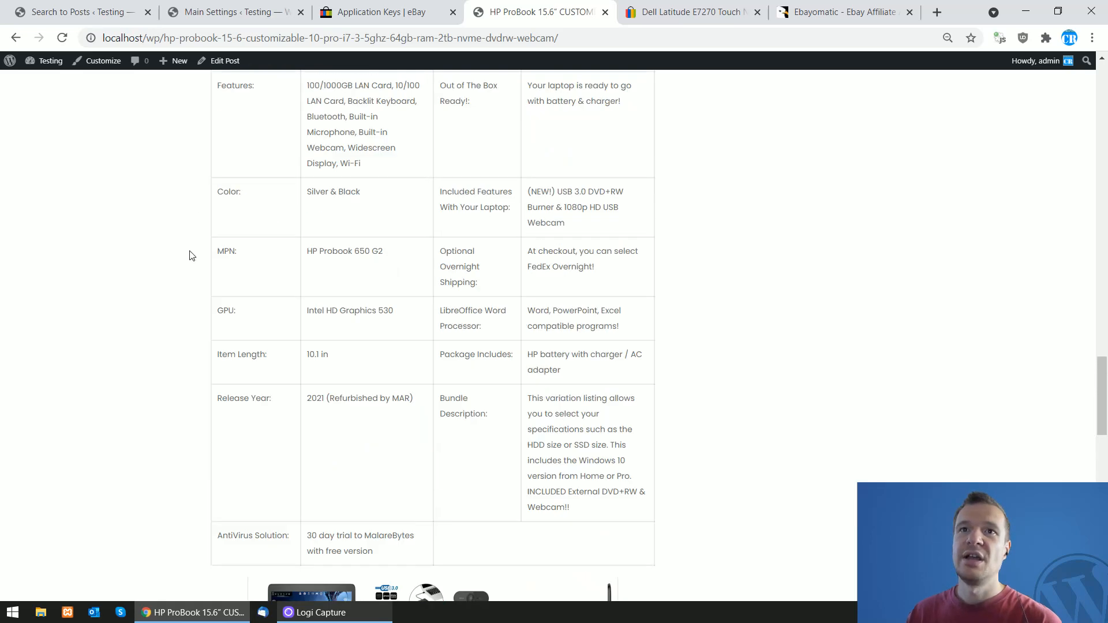
pyautogui.scroll(20, 192, 255)
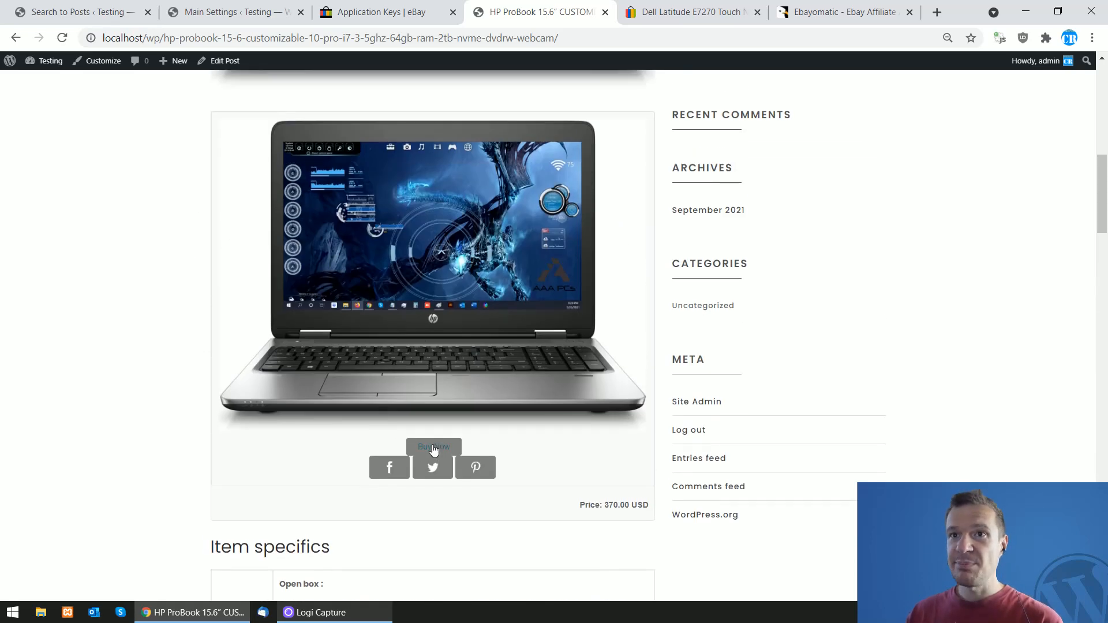
# Follow the HP ProBook post's Buy Now link and compare the campaign ID in the eBay address with the plugin's Main Settings.
pyautogui.click(436, 448)
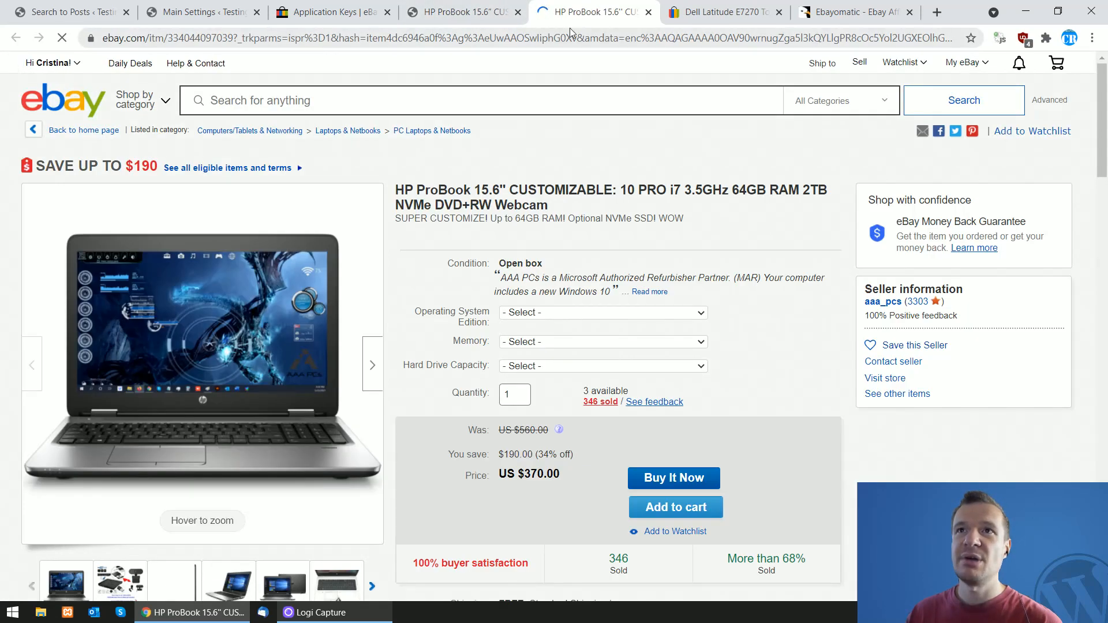
pyautogui.moveTo(725, 38); pyautogui.dragTo(970, 20)
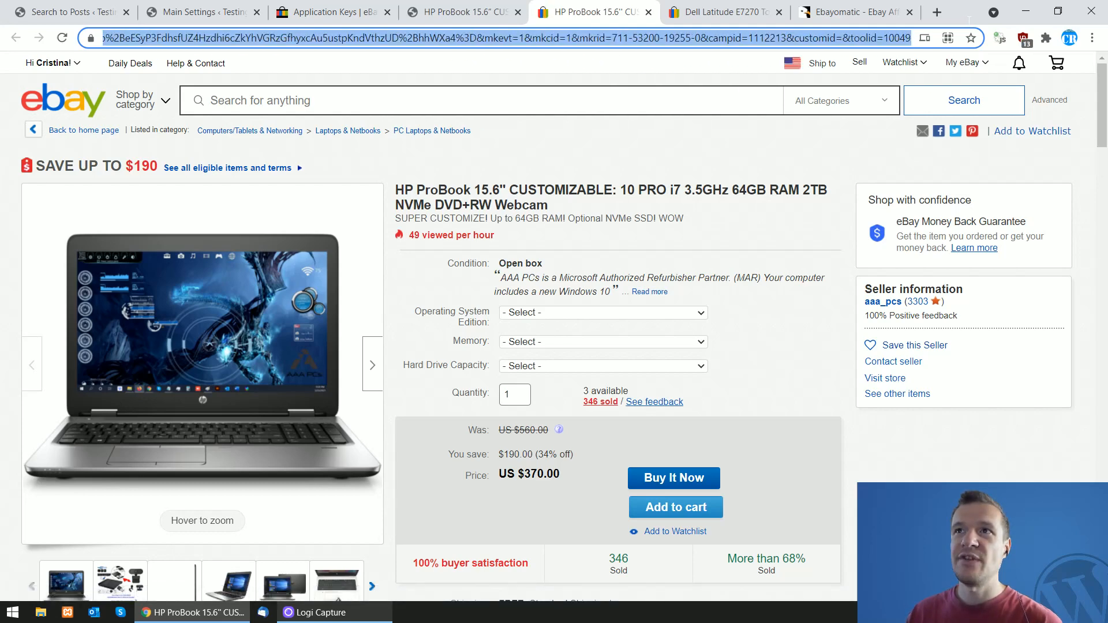
pyautogui.doubleClick(711, 40)
pyautogui.click(248, 7)
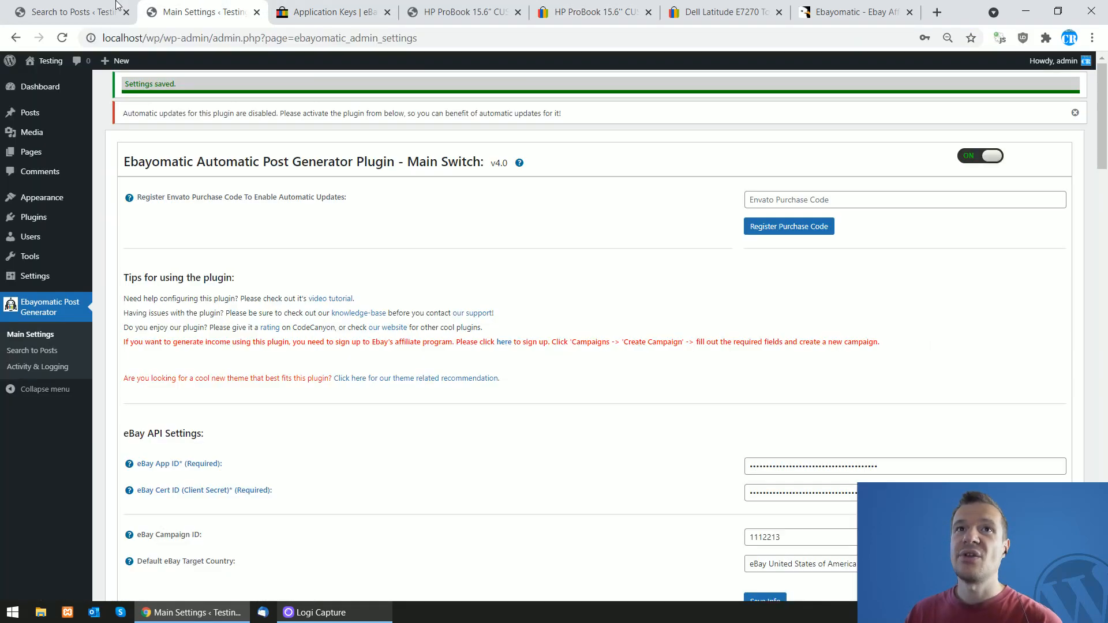
# Review the laptop rule's eBay target country, item caching, eBay category and excluded category ID options.
pyautogui.click(75, 12)
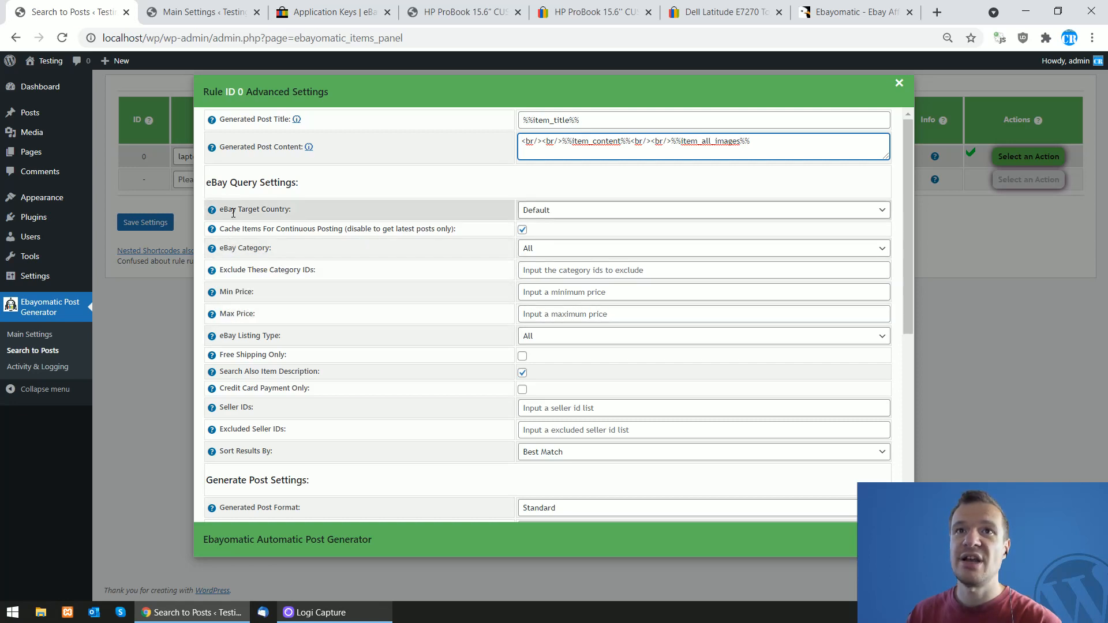
pyautogui.click(542, 212)
pyautogui.click(544, 211)
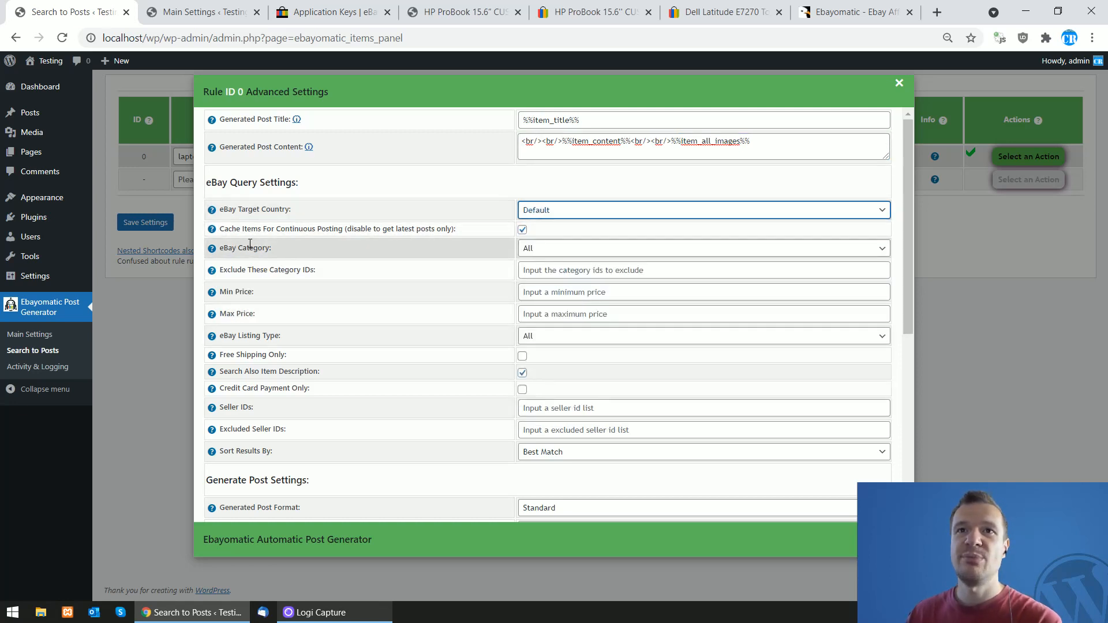
pyautogui.moveTo(237, 229); pyautogui.dragTo(343, 229)
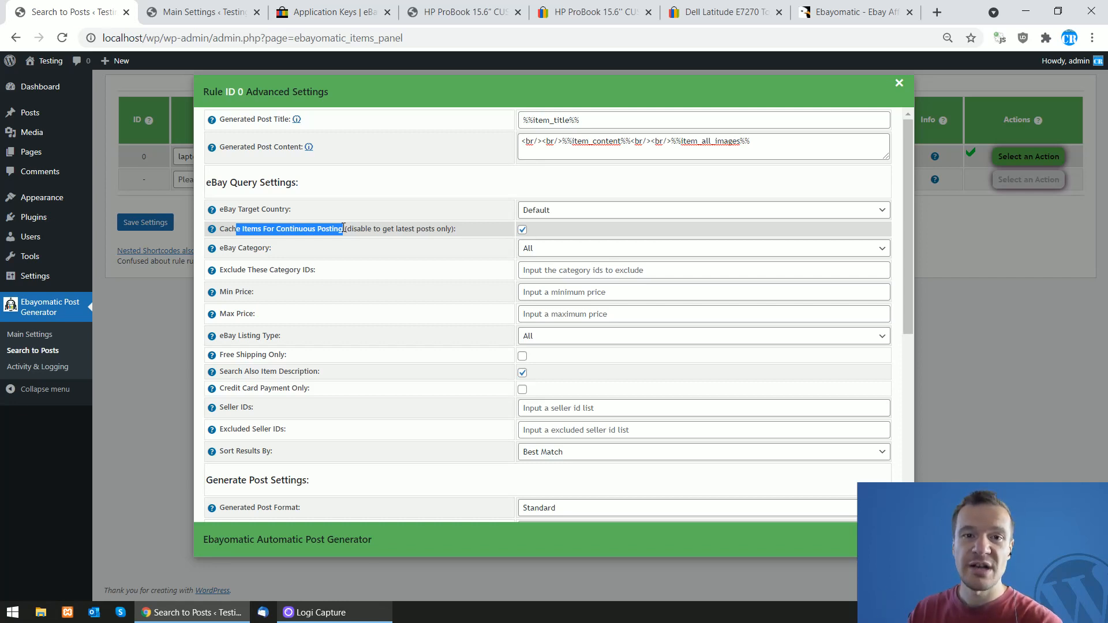
pyautogui.click(566, 248)
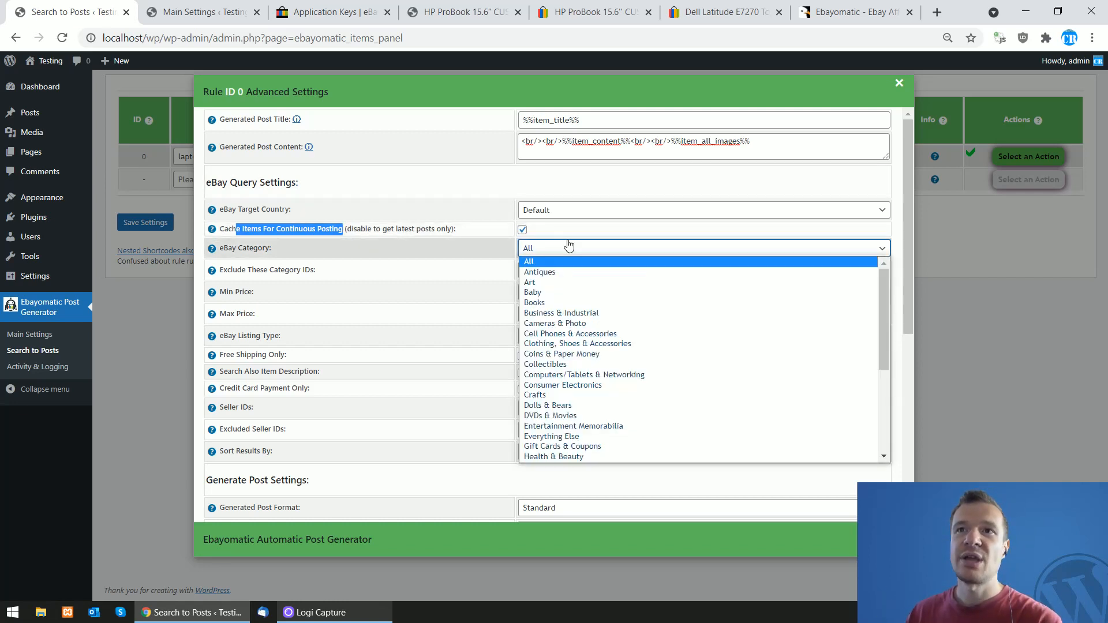
pyautogui.scroll(-5, 557, 271)
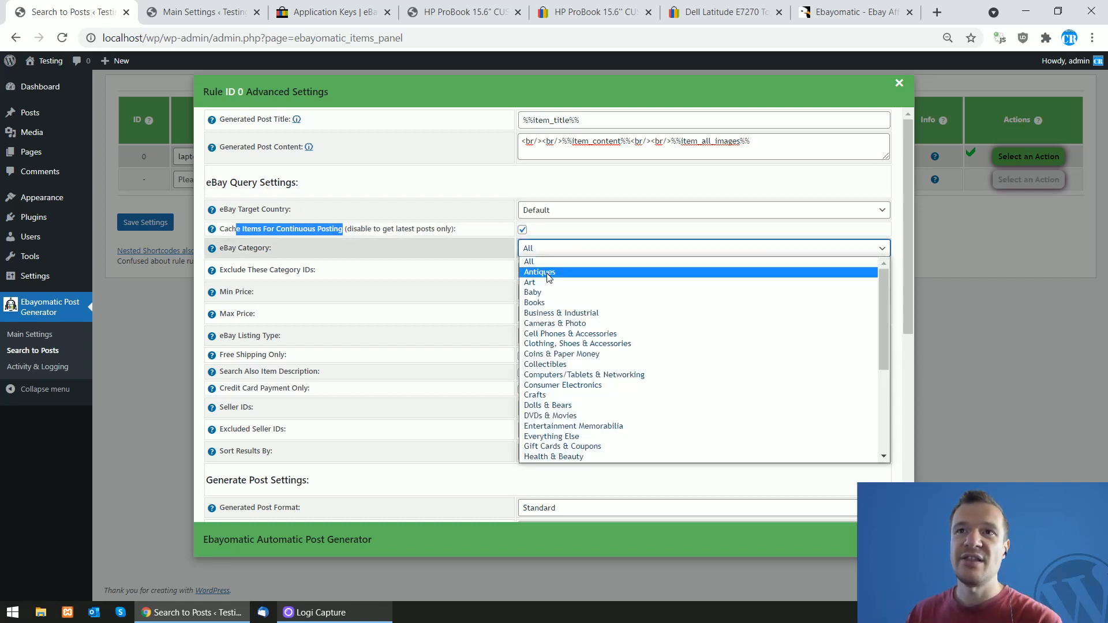
pyautogui.click(351, 267)
pyautogui.moveTo(285, 270); pyautogui.dragTo(301, 271)
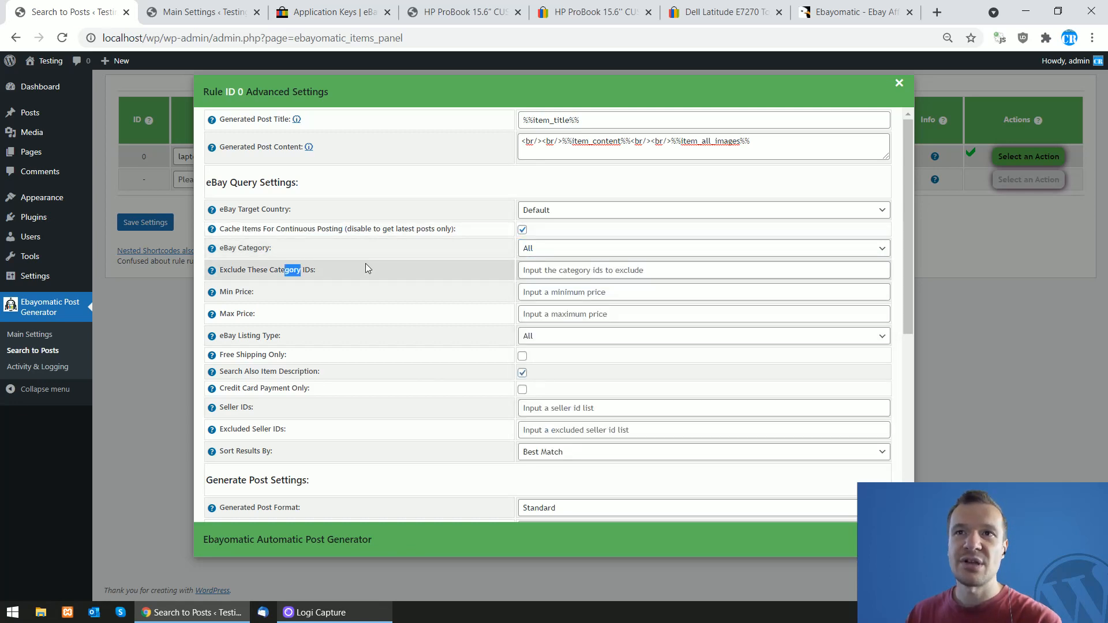
pyautogui.click(536, 269)
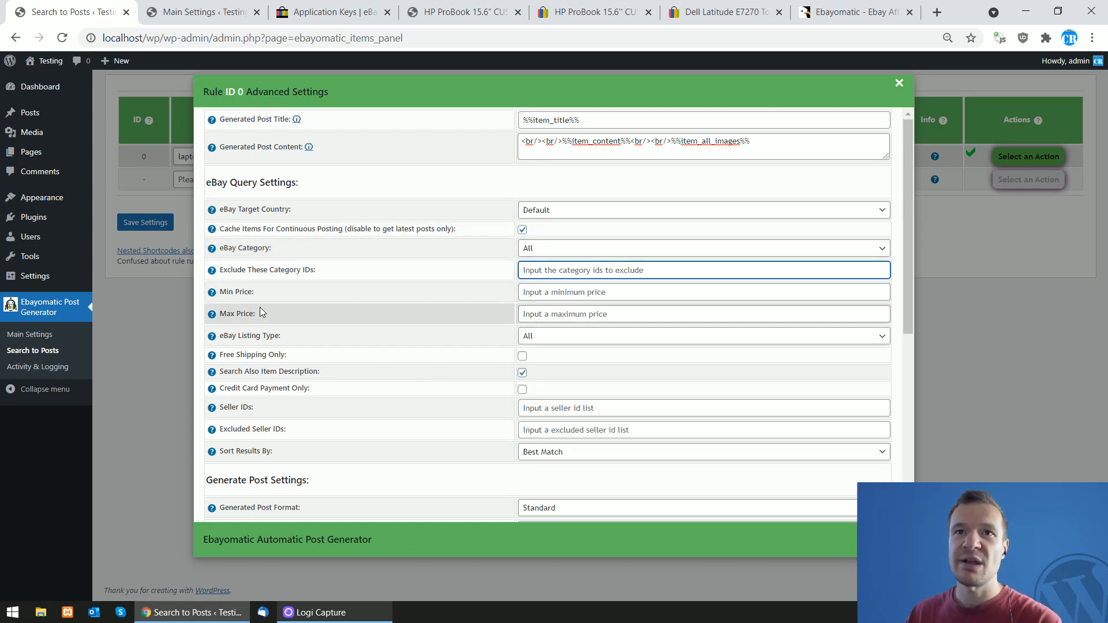
# Review the rule's eBay listing type choices and its free shipping, credit card payment and item description search options.
pyautogui.click(557, 338)
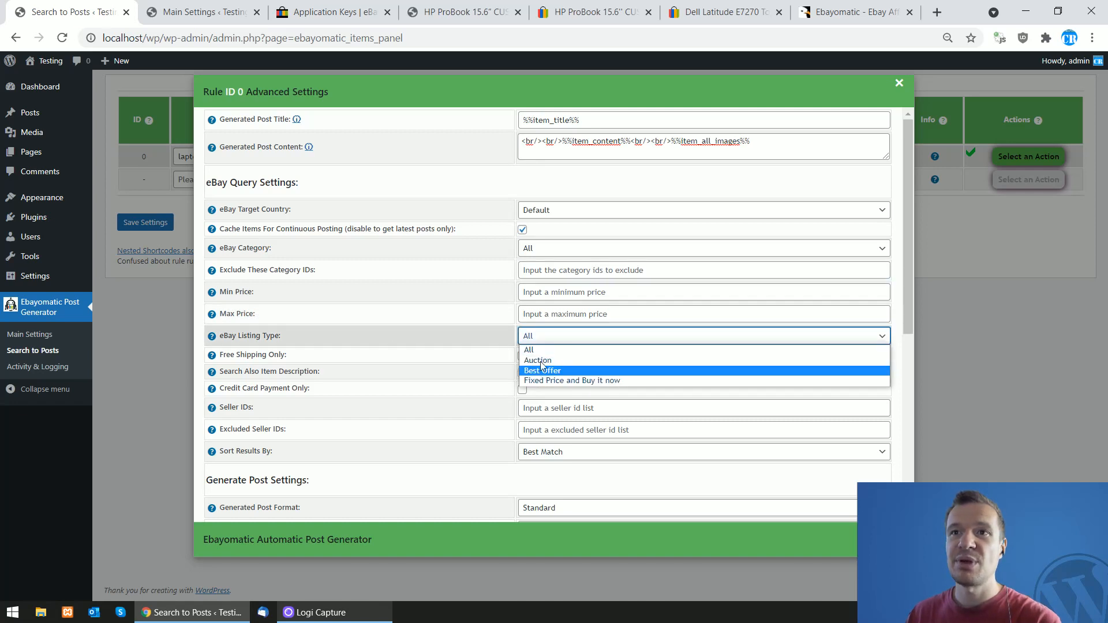
pyautogui.click(396, 331)
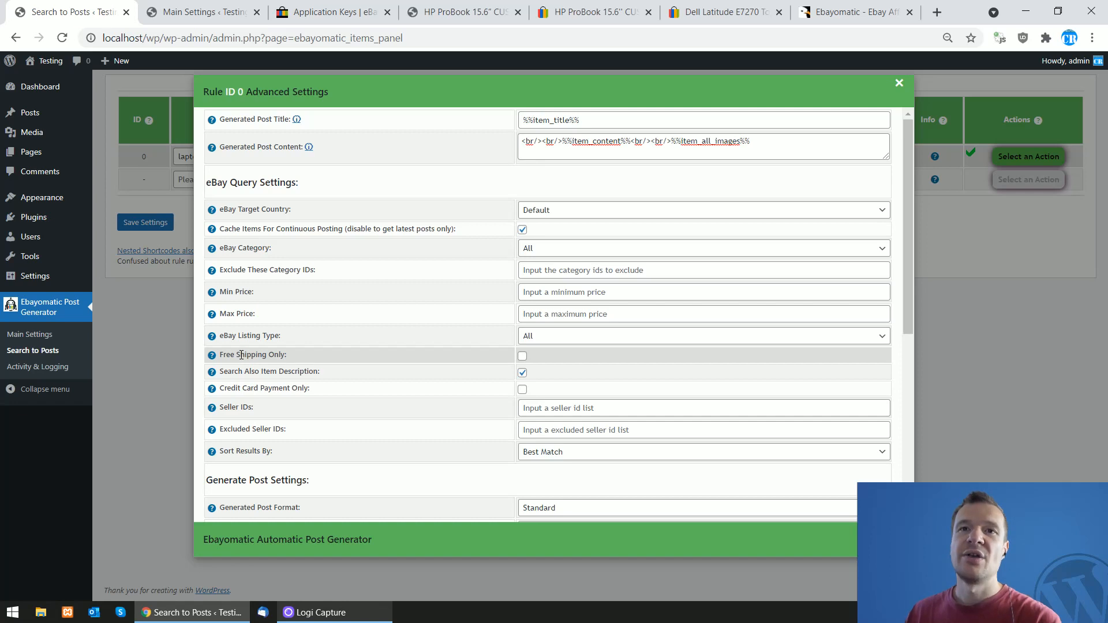
pyautogui.moveTo(241, 355); pyautogui.dragTo(280, 355)
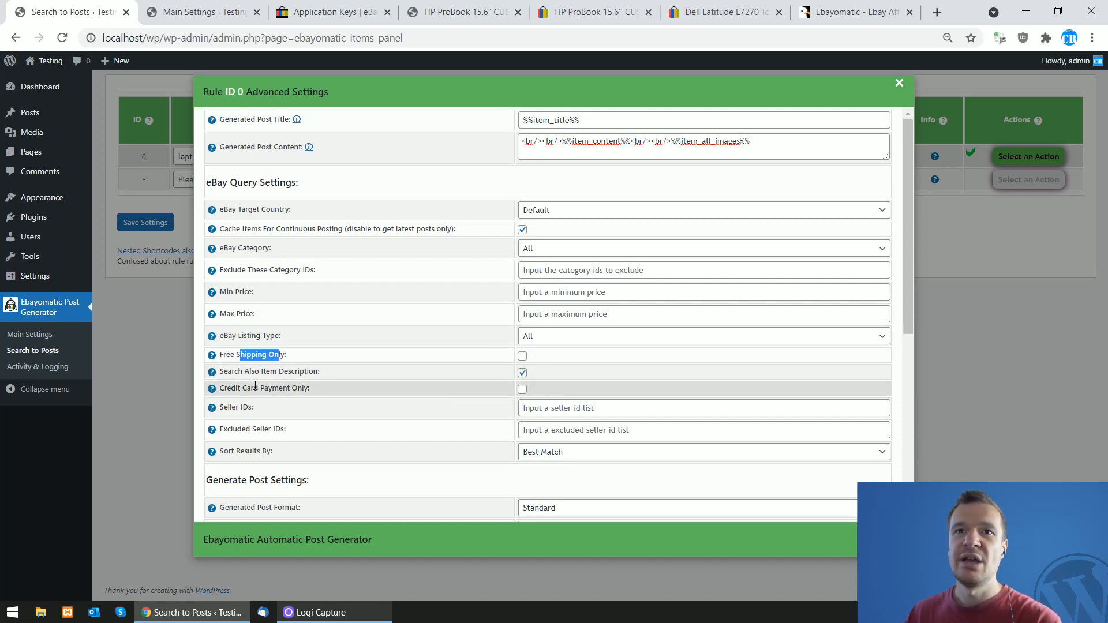
pyautogui.moveTo(237, 389); pyautogui.dragTo(311, 387)
pyautogui.moveTo(234, 373); pyautogui.dragTo(314, 372)
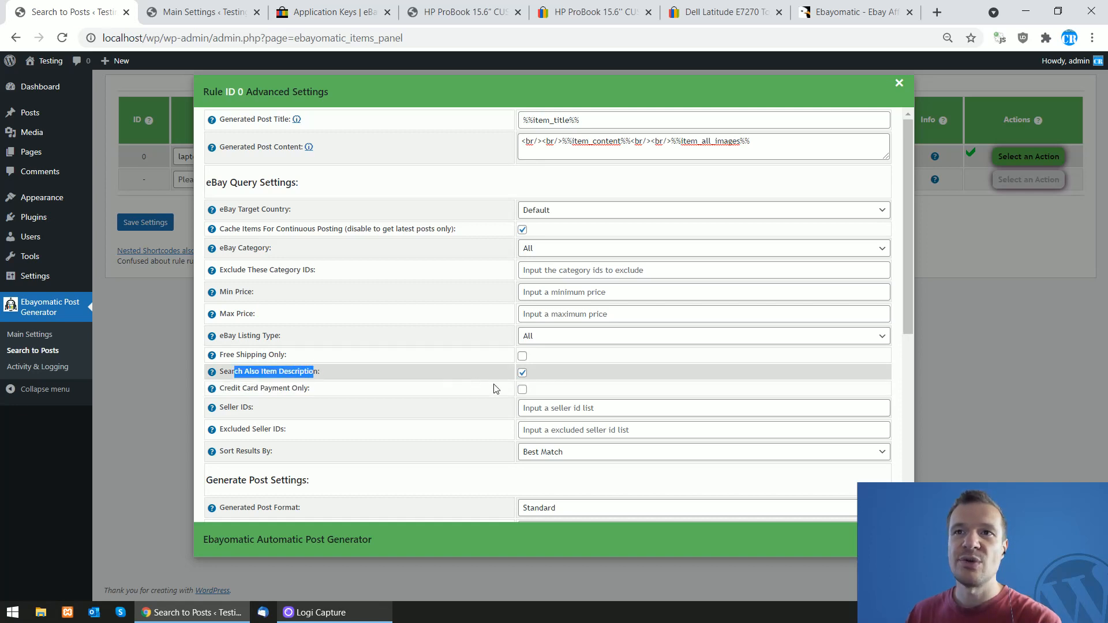
# Review the rule's item description search, seller ID, excluded seller ID and result sorting options, and close the advanced settings.
pyautogui.click(523, 374)
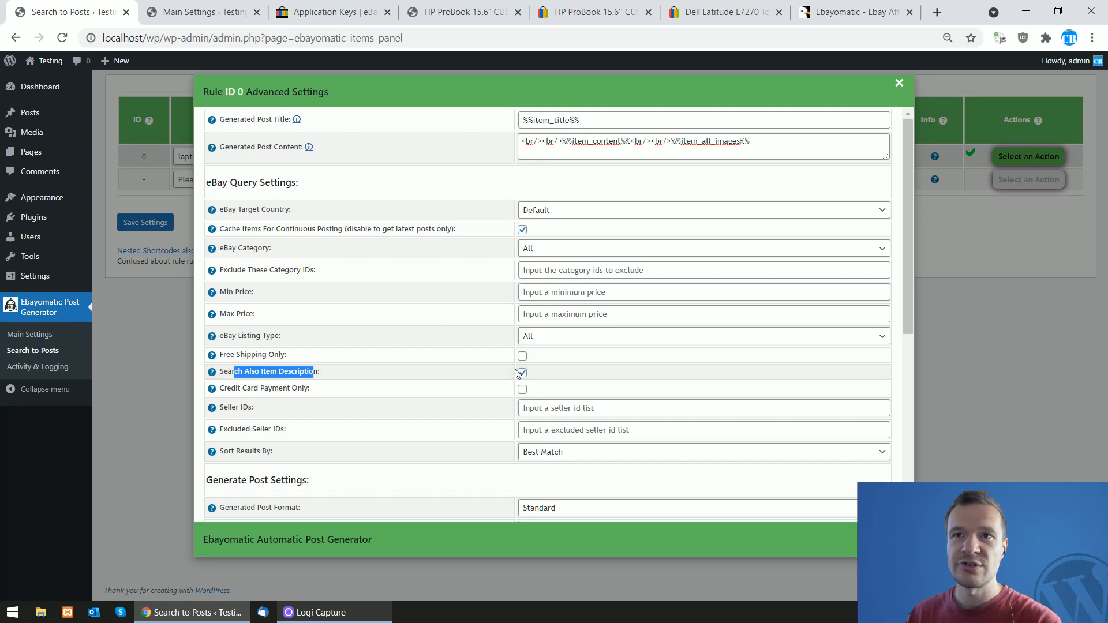
pyautogui.doubleClick(246, 408)
pyautogui.click(523, 408)
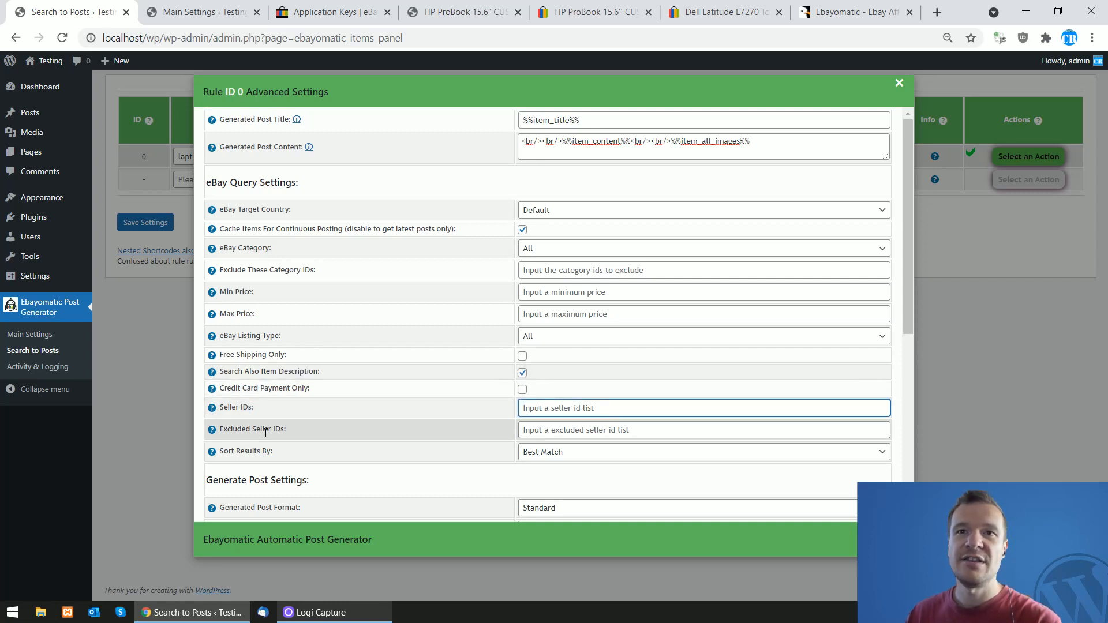
pyautogui.click(552, 438)
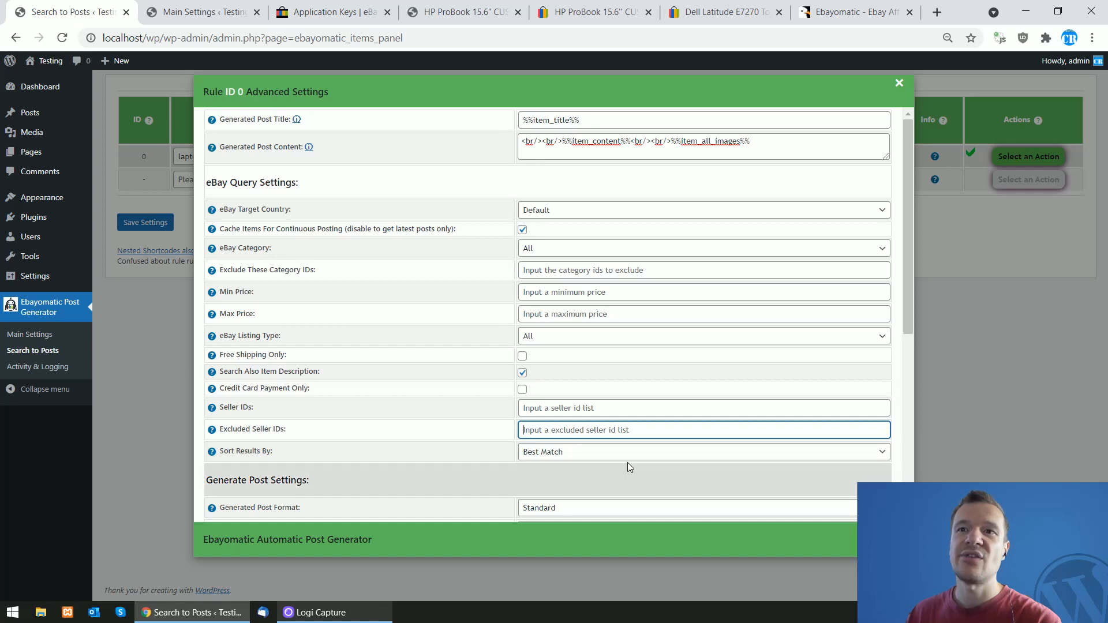
pyautogui.click(556, 453)
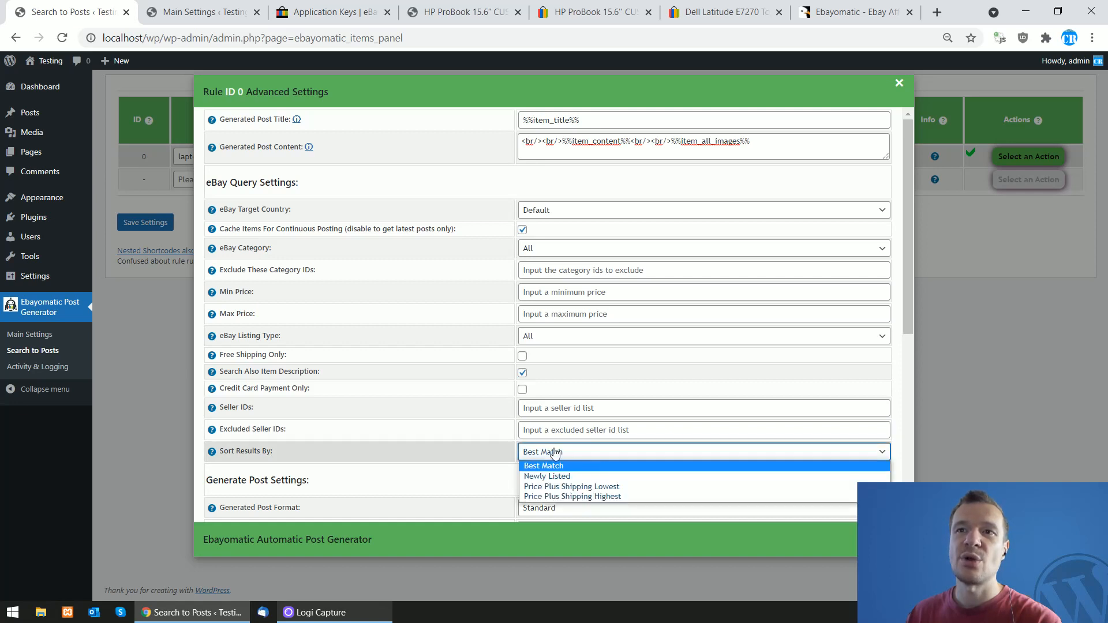
pyautogui.click(408, 419)
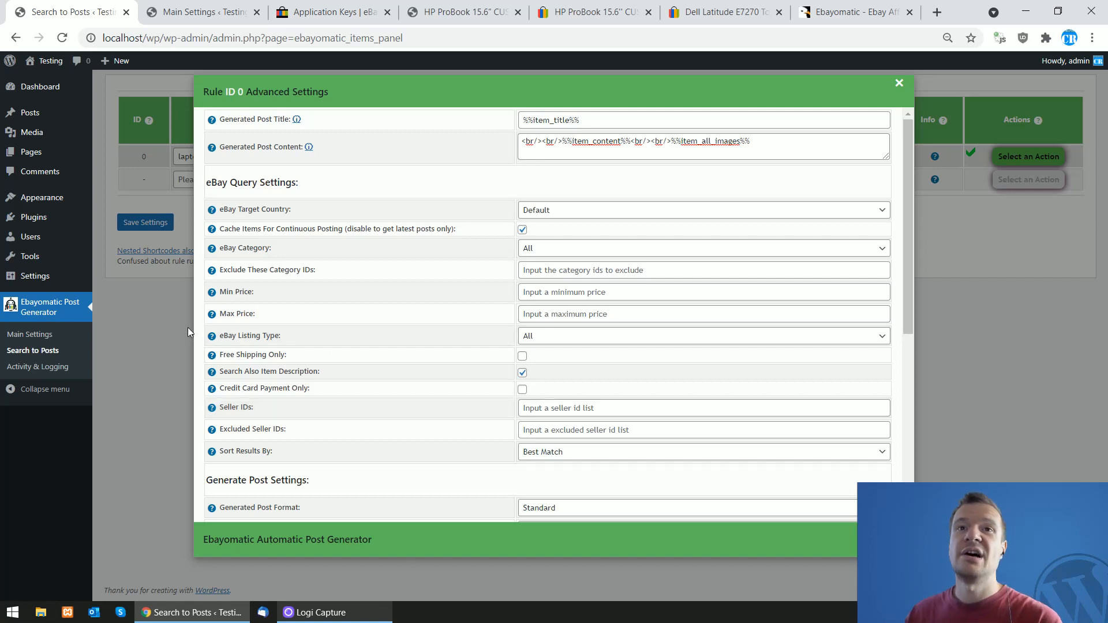
pyautogui.click(154, 320)
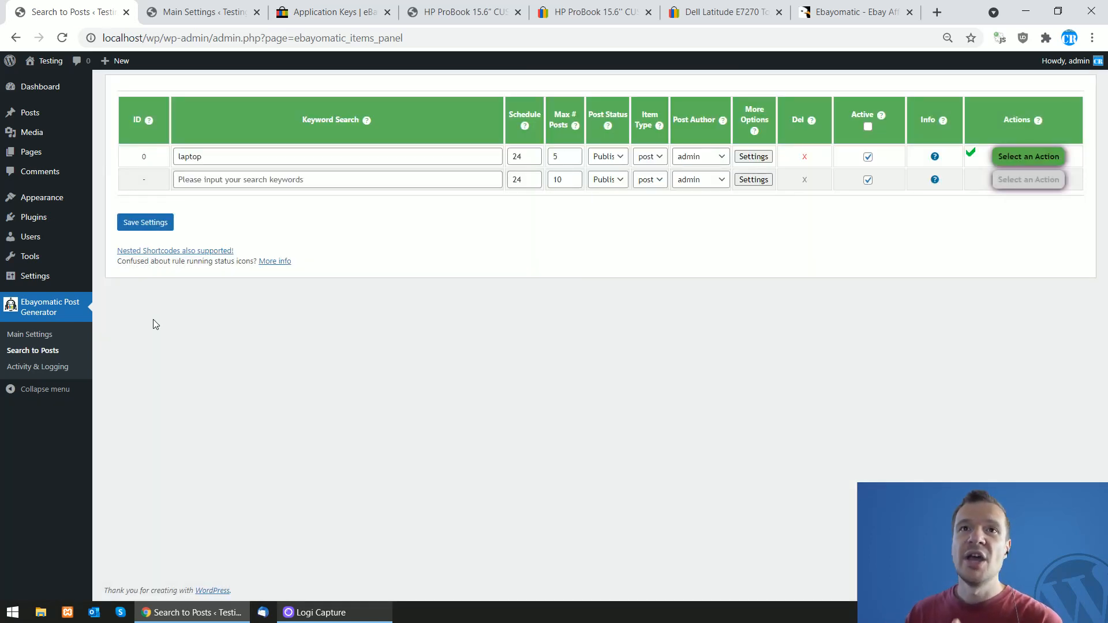
# Leave the rules page without saving and review the eBay API and account closure notification sections in the plugin's Main Settings.
pyautogui.click(26, 341)
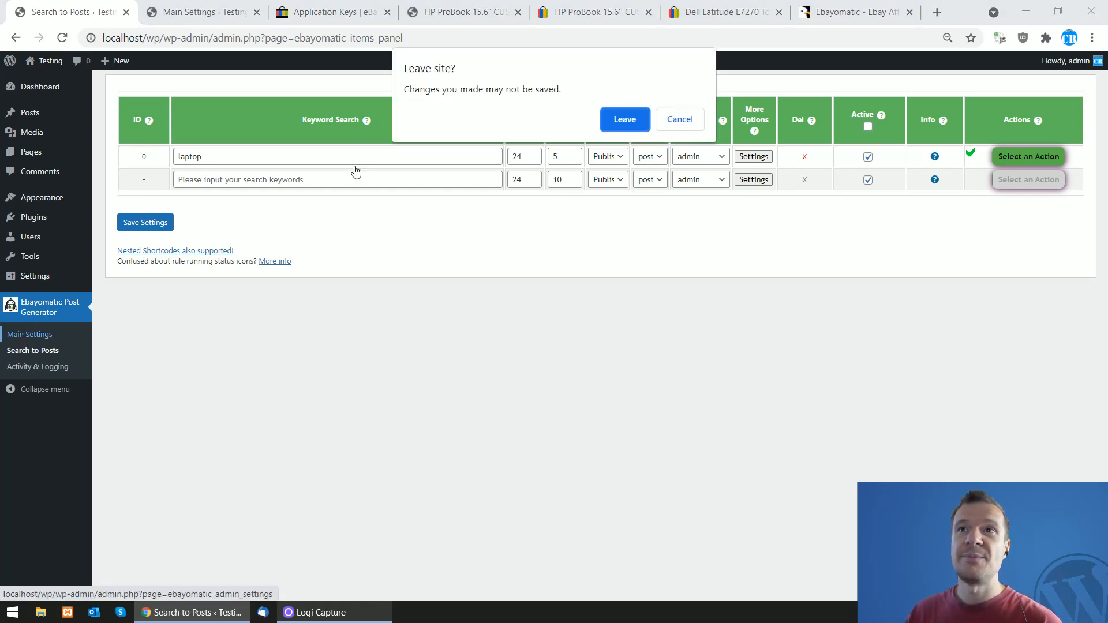
pyautogui.press('Return')
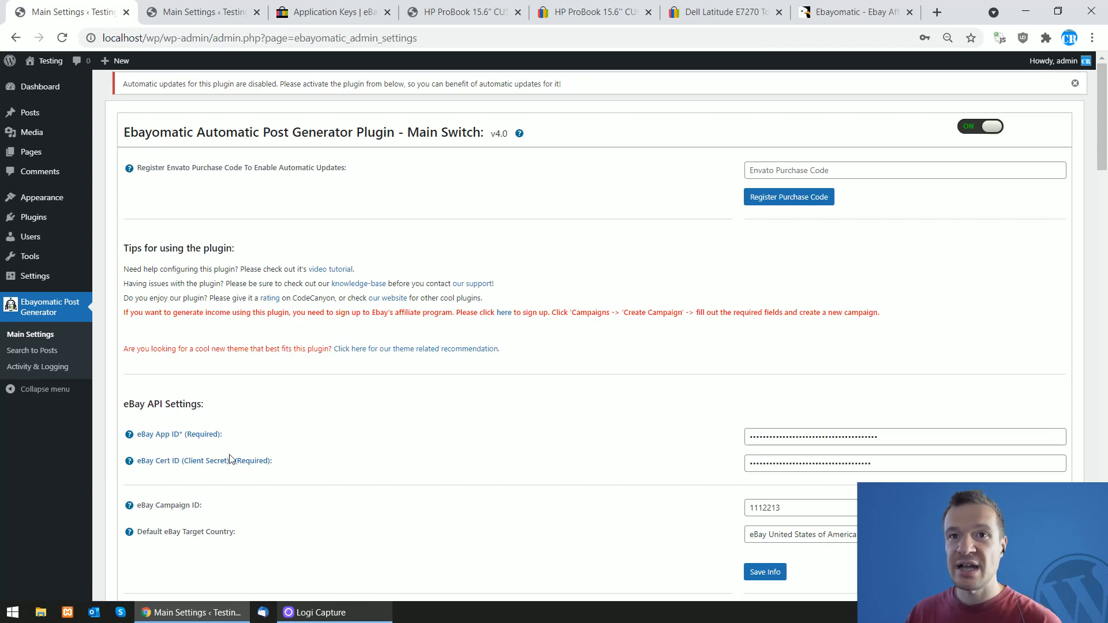
pyautogui.scroll(-1, 377, 453)
pyautogui.scroll(-3, 372, 449)
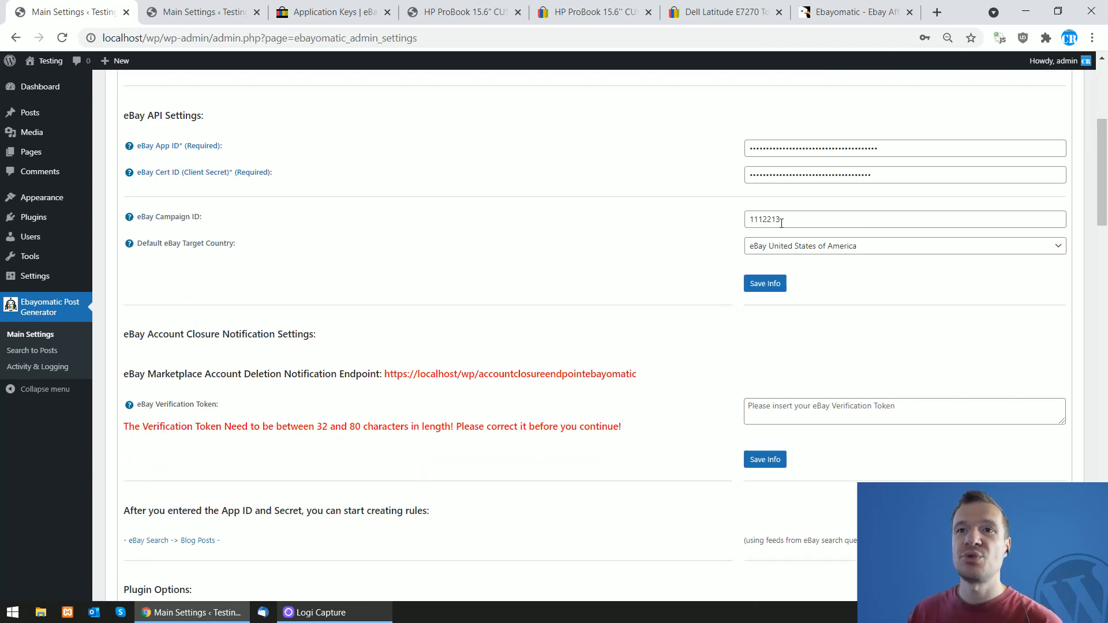
pyautogui.moveTo(1103, 176); pyautogui.dragTo(1102, 120)
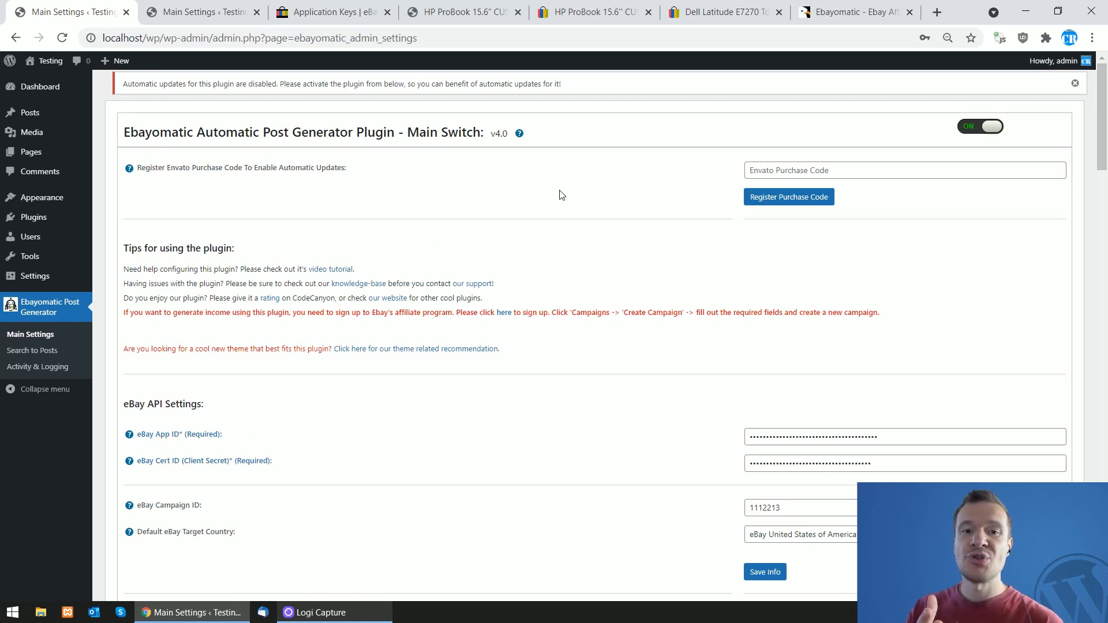